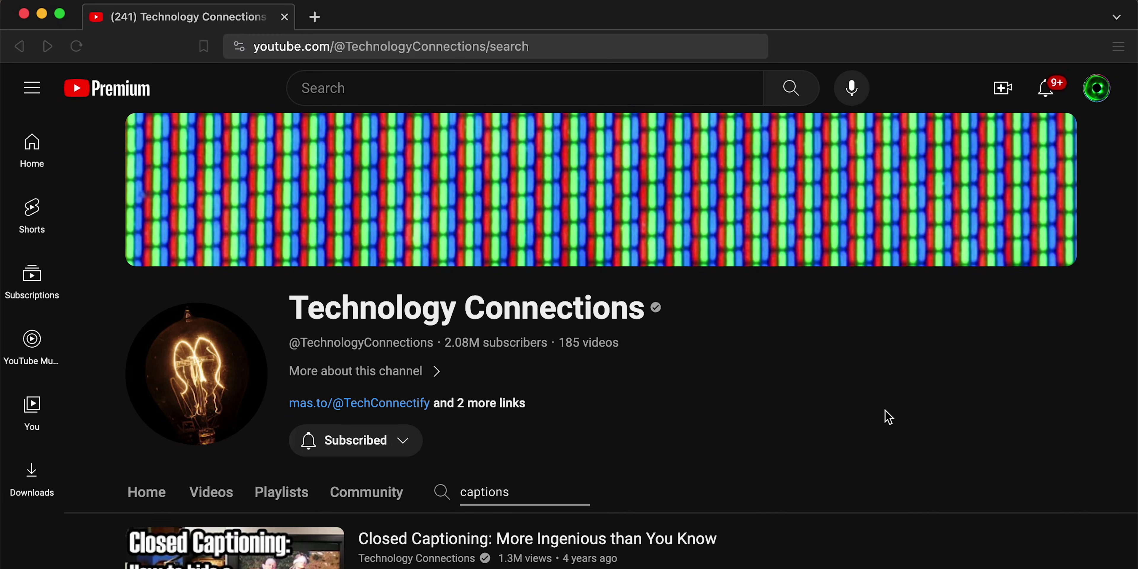
Scroll the channel's caption search results and highlight the All About CAPTIONS video title
{"action": "scroll", "coordinate": [888, 417], "scroll_direction": "down", "scroll_amount": 2}
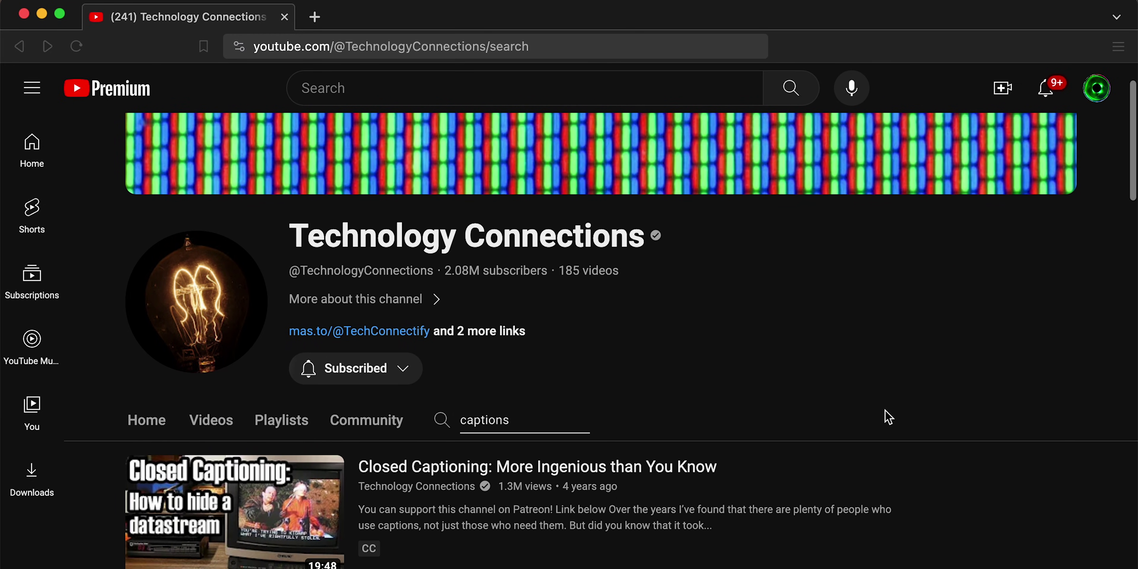
{"action": "scroll", "coordinate": [888, 418], "scroll_direction": "down", "scroll_amount": 1}
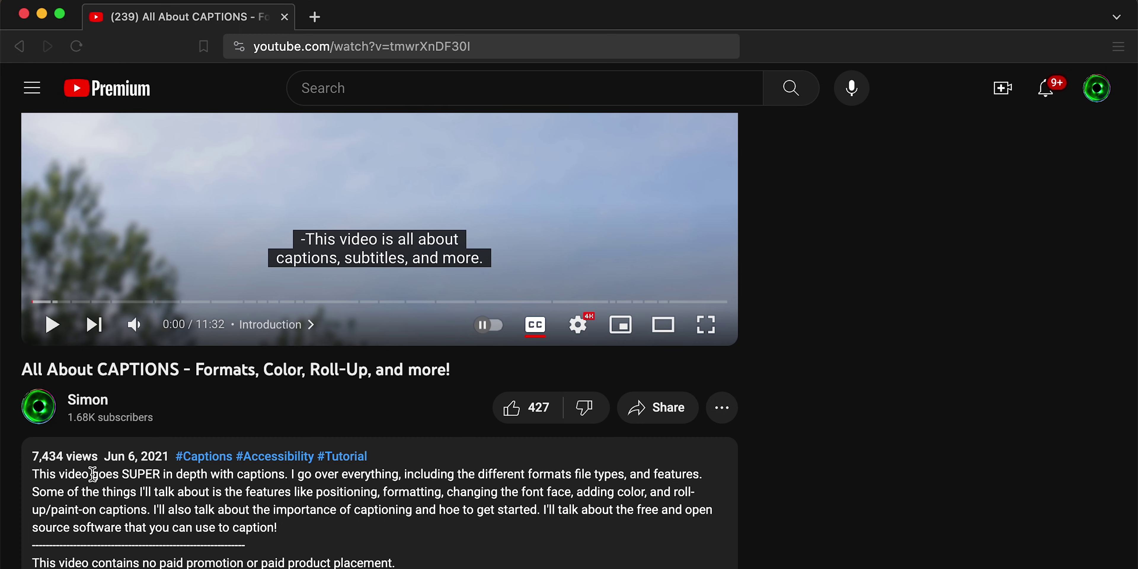
{"action": "left_click_drag", "start_coordinate": [27, 366], "coordinate": [450, 370]}
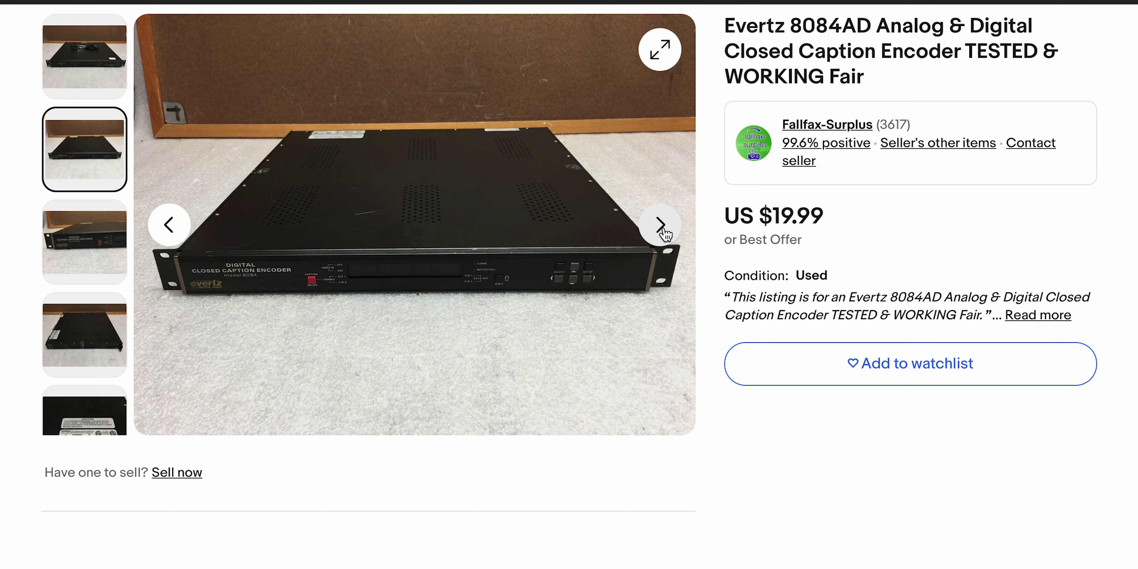
Advance the listing's photo gallery and highlight the US $19.99 price
{"action": "left_click", "coordinate": [661, 225]}
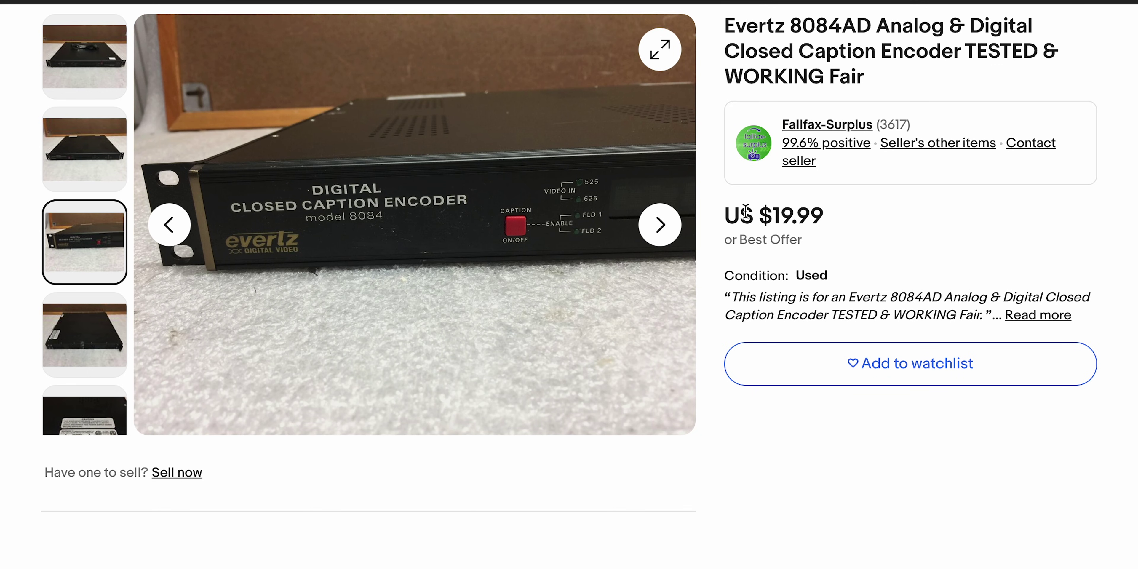
{"action": "left_click_drag", "start_coordinate": [721, 217], "coordinate": [832, 219]}
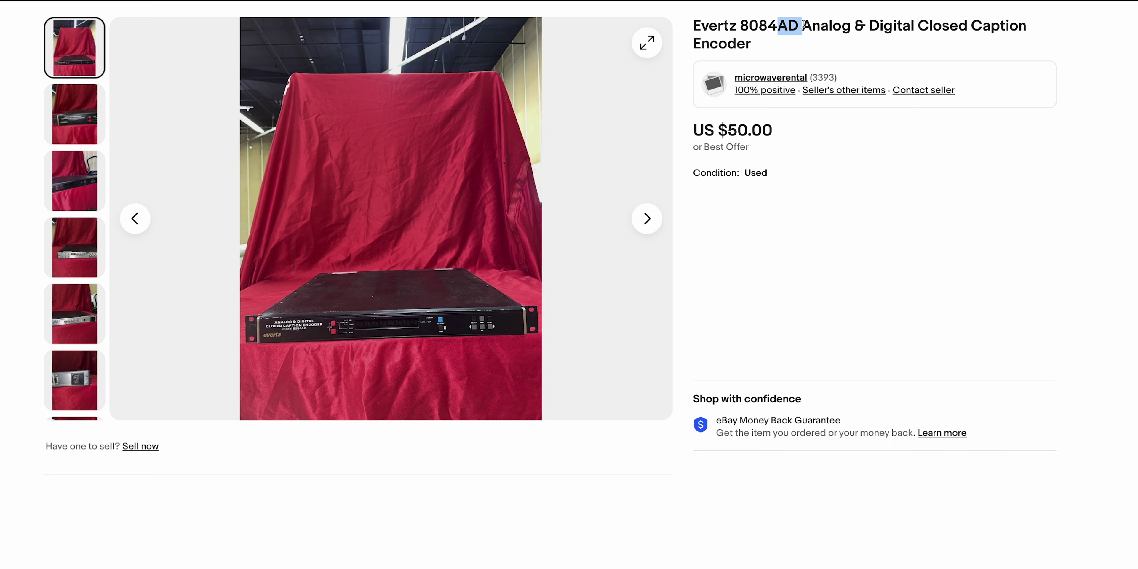
{"action": "left_click", "coordinate": [292, 327]}
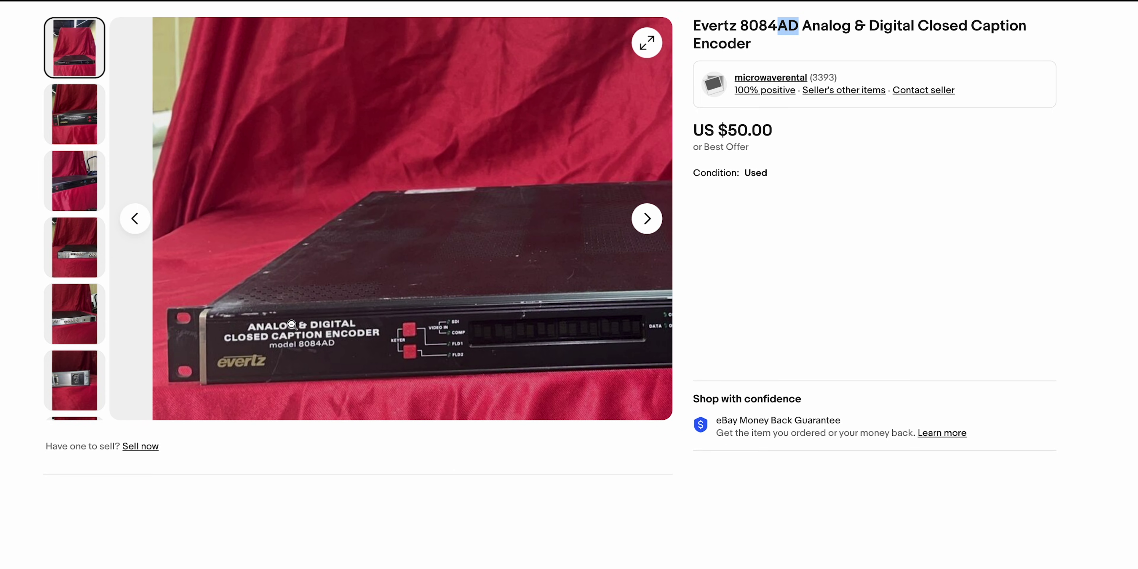
{"action": "left_click", "coordinate": [355, 294]}
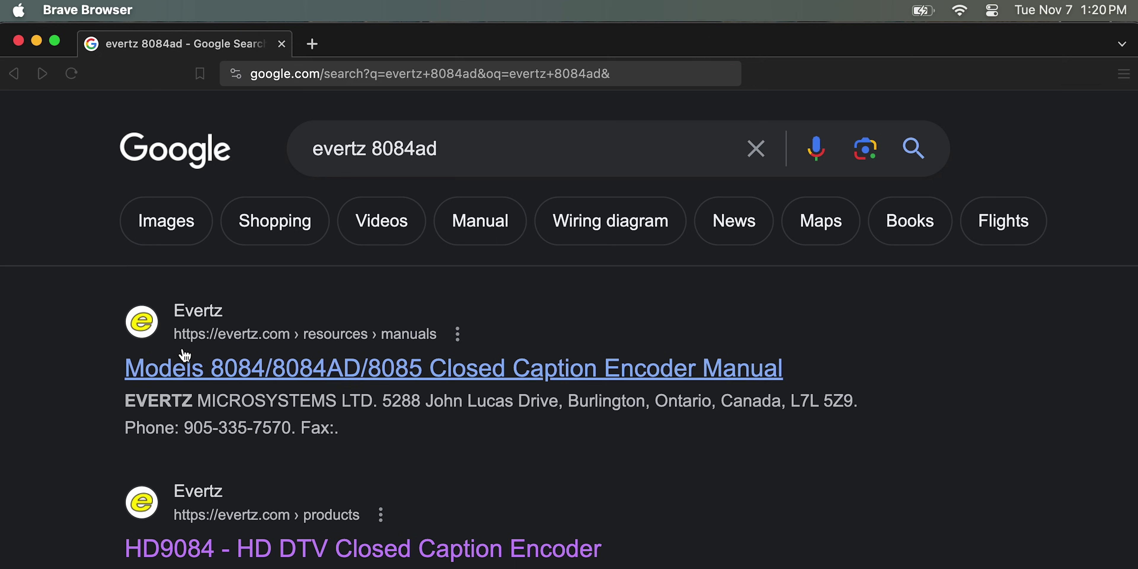
Open the 8084/8084AD/8085 encoder manual PDF and scroll through its pages
{"action": "left_click", "coordinate": [161, 375]}
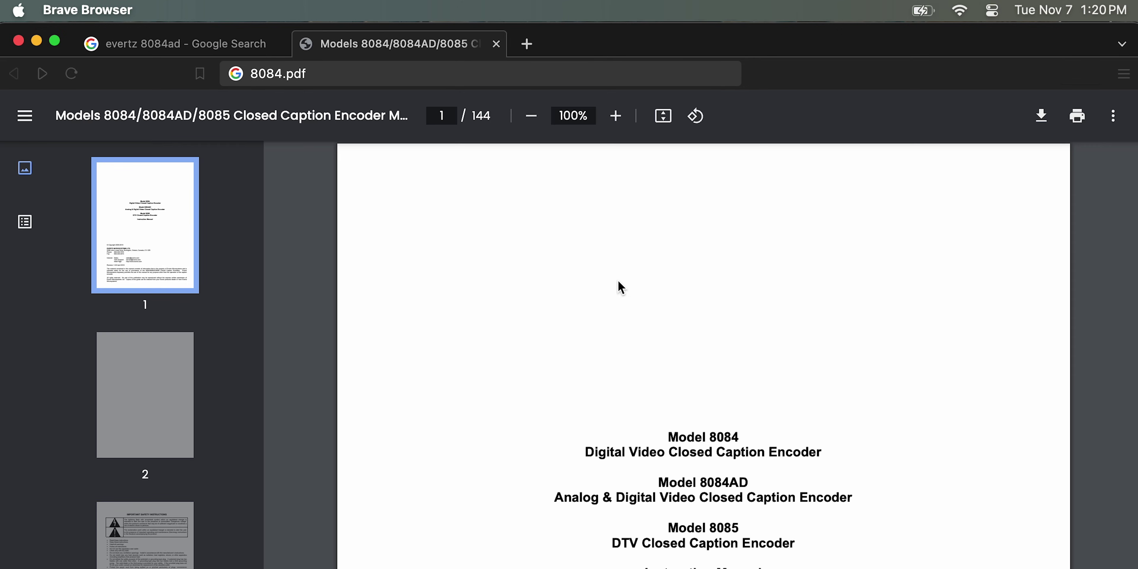
{"action": "scroll", "coordinate": [621, 287], "scroll_direction": "down", "scroll_amount": 20}
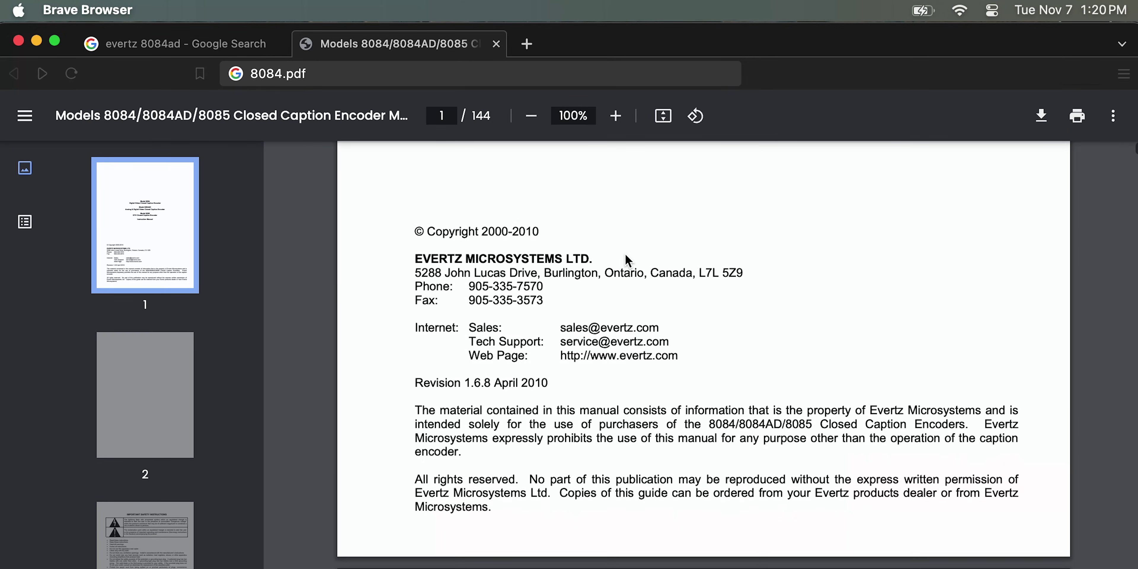
{"action": "scroll", "coordinate": [628, 260], "scroll_direction": "down", "scroll_amount": 20}
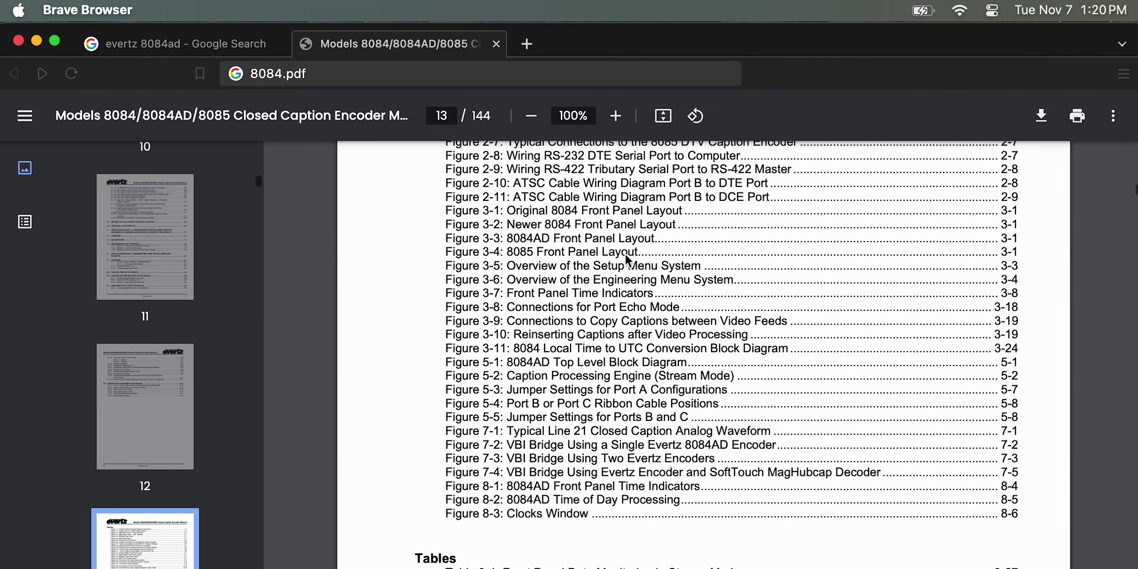
{"action": "scroll", "coordinate": [625, 254], "scroll_direction": "down", "scroll_amount": 20}
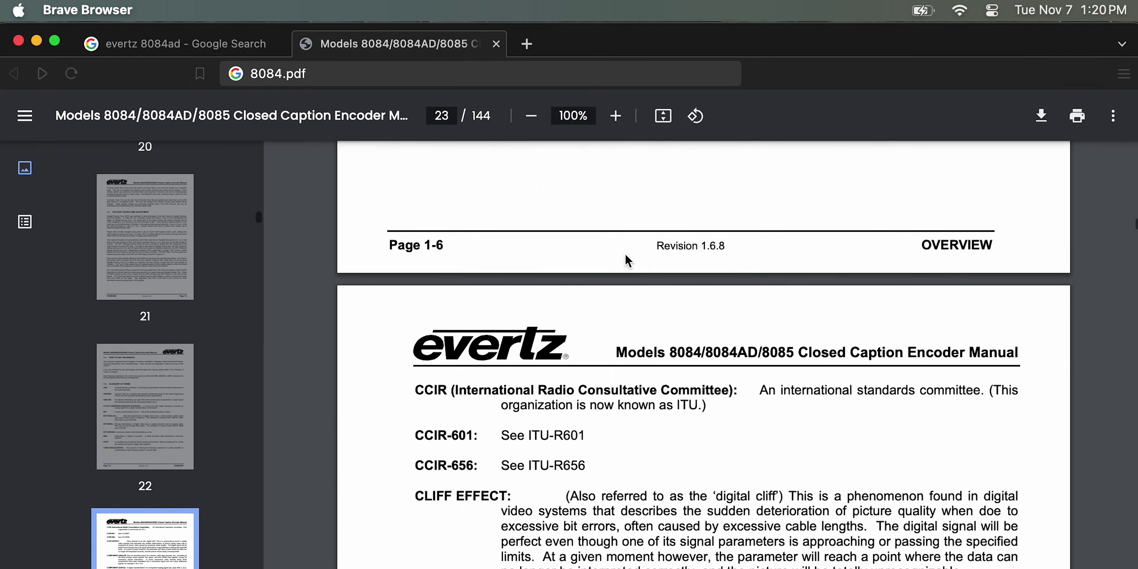
{"action": "scroll", "coordinate": [625, 253], "scroll_direction": "down", "scroll_amount": 10}
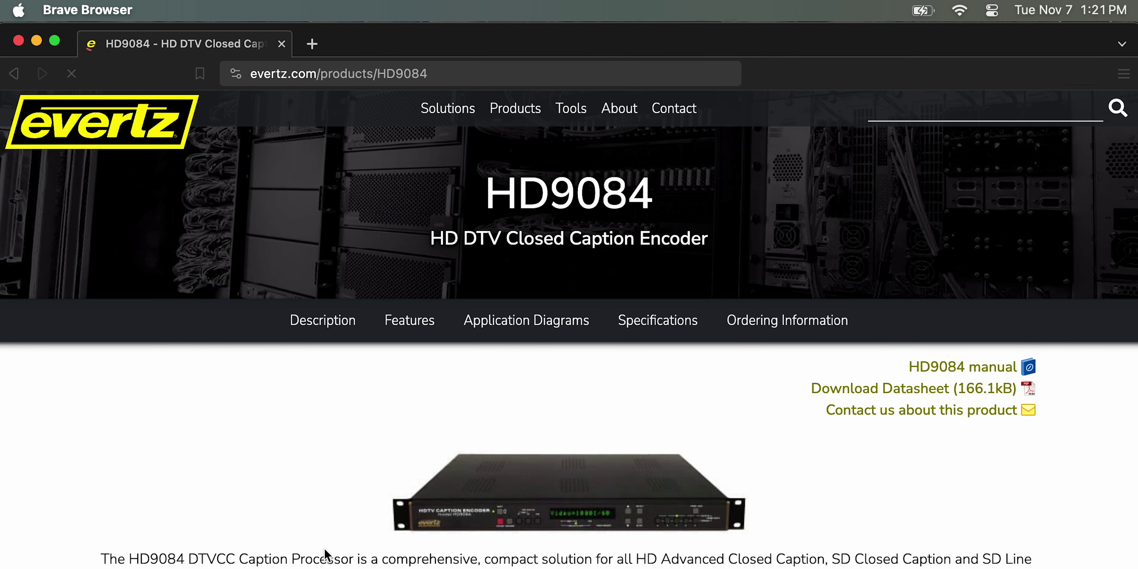
Change HD9084 to 8084AD in the product page address and select the full URL
{"action": "scroll", "coordinate": [326, 556], "scroll_direction": "down", "scroll_amount": 3}
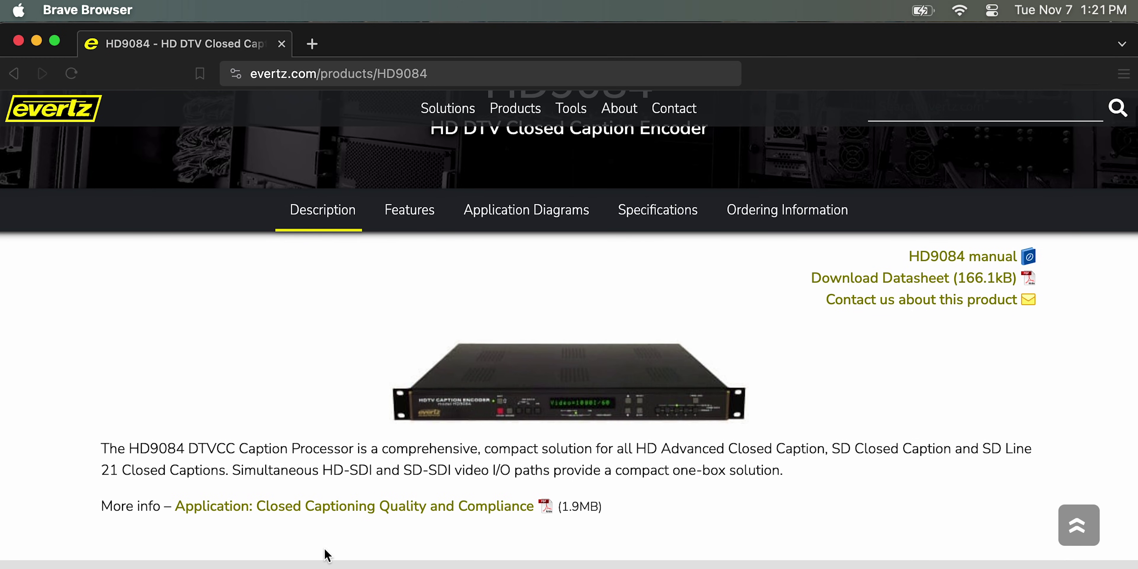
{"action": "scroll", "coordinate": [325, 555], "scroll_direction": "up", "scroll_amount": 3}
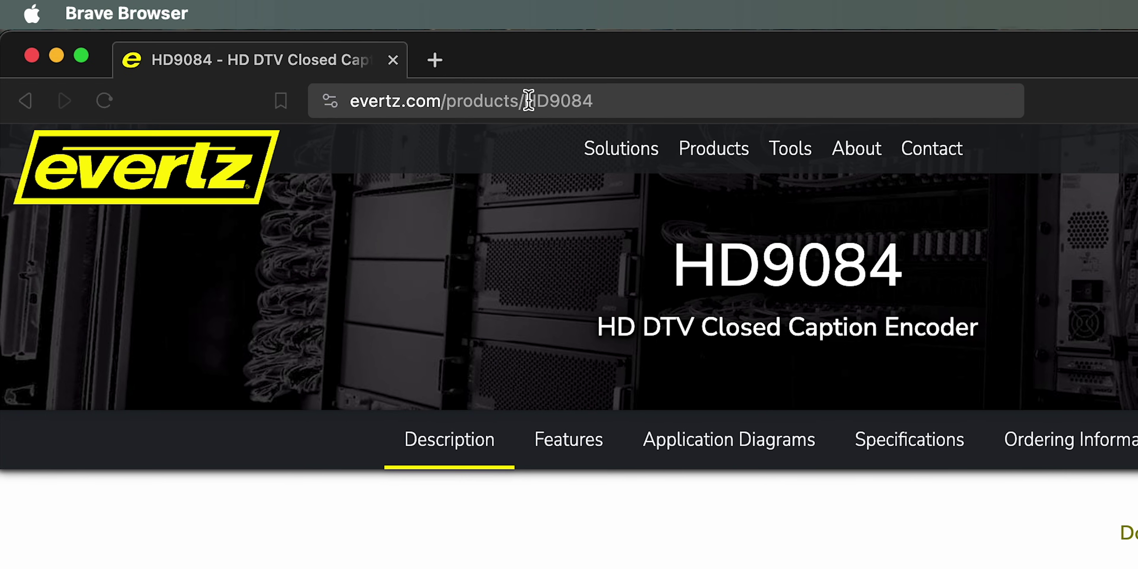
{"action": "left_click_drag", "start_coordinate": [526, 101], "coordinate": [614, 99]}
{"action": "type", "text": "808"}
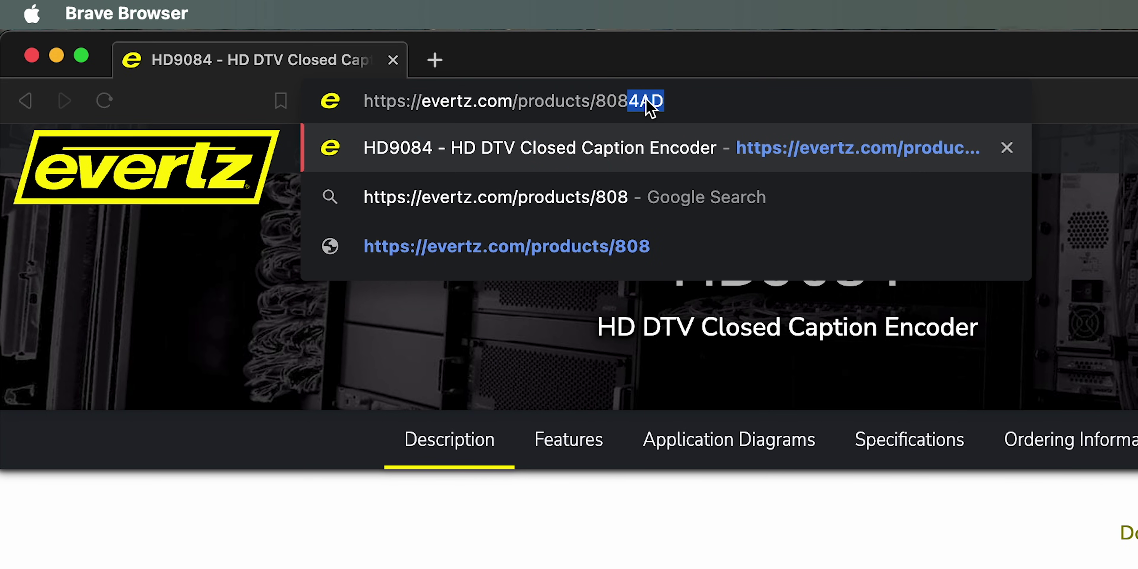
{"action": "type", "text": "4AD"}
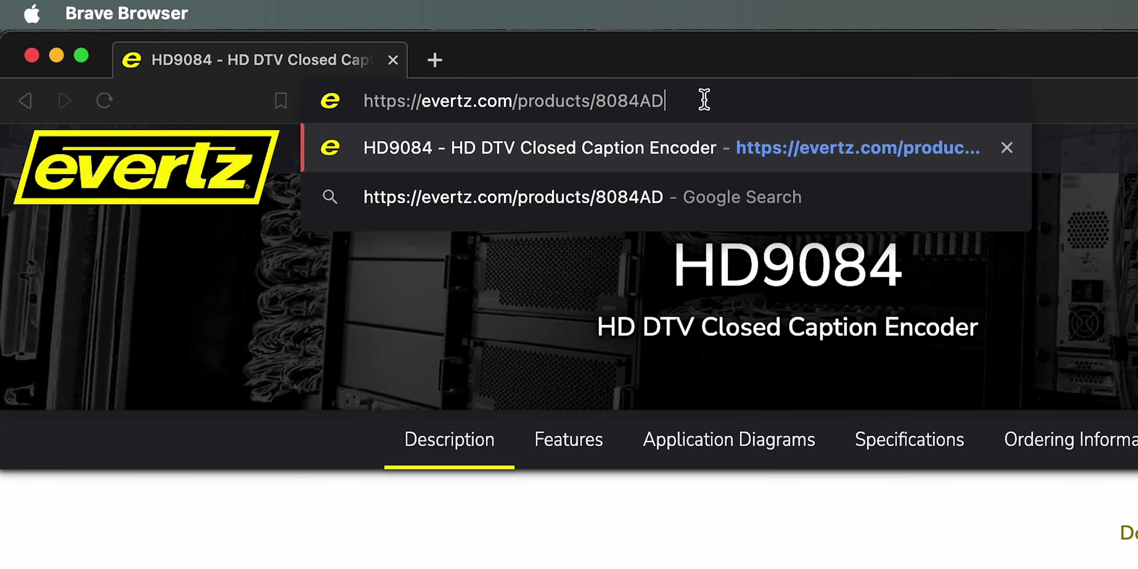
{"action": "left_click_drag", "start_coordinate": [711, 99], "coordinate": [331, 103]}
{"action": "key", "text": "super+c"}
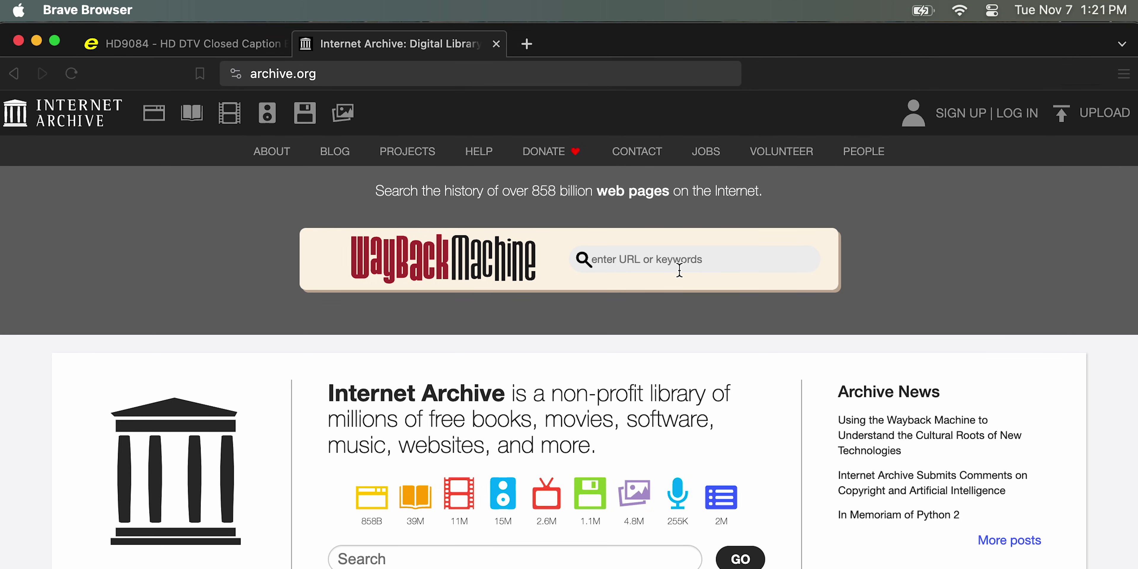
Look up archived copies of the pasted 8084AD product address in the Wayback Machine
{"action": "left_click", "coordinate": [680, 267]}
{"action": "key", "text": "super+v"}
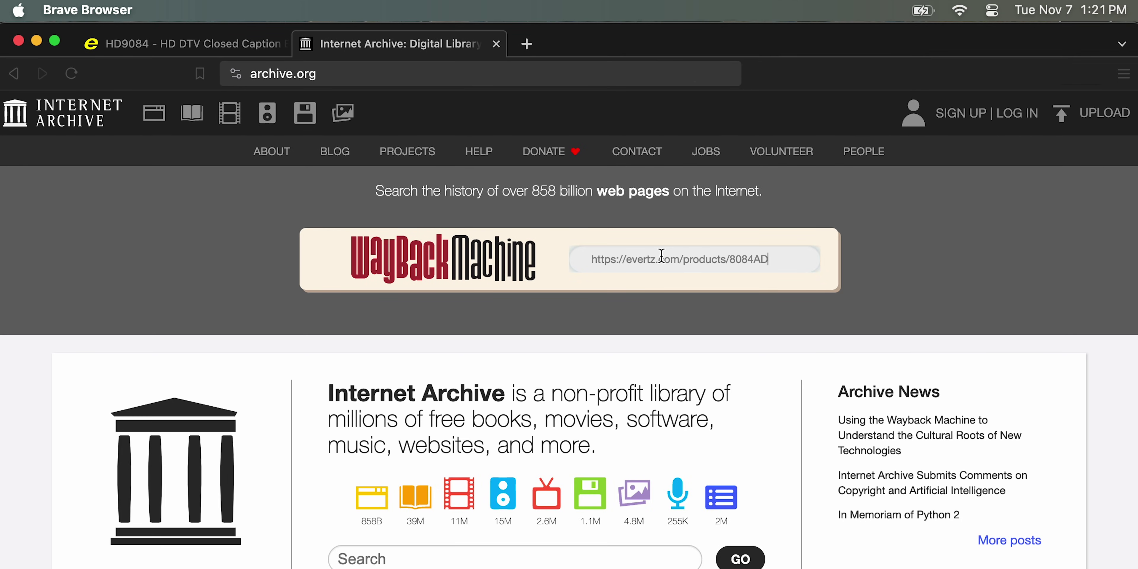
{"action": "key", "text": "Return"}
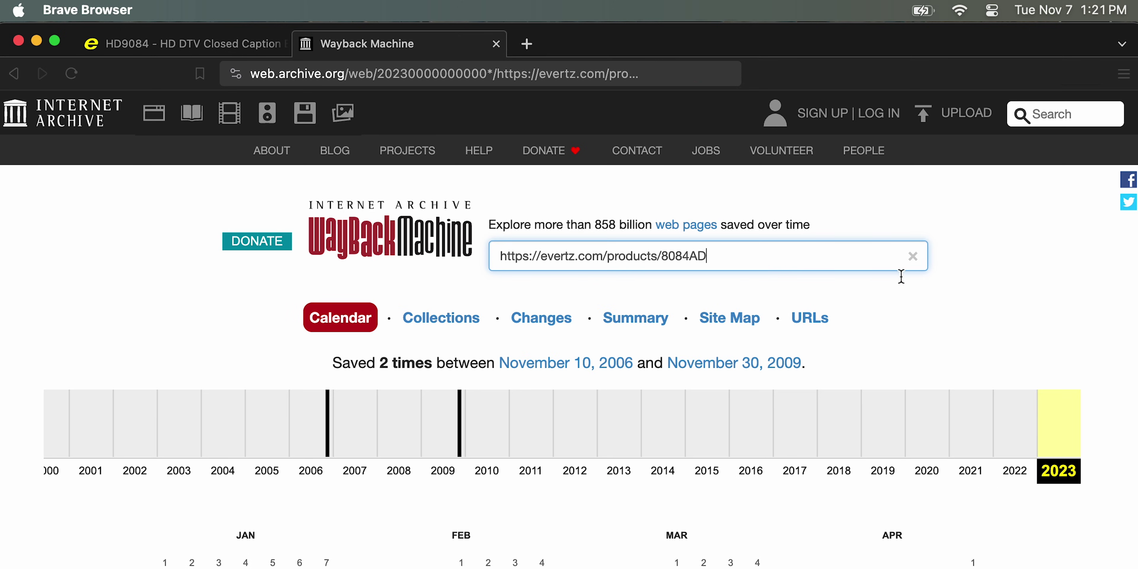
Open the November 10, 2006 snapshot from the 2006 calendar
{"action": "left_click", "coordinate": [317, 417]}
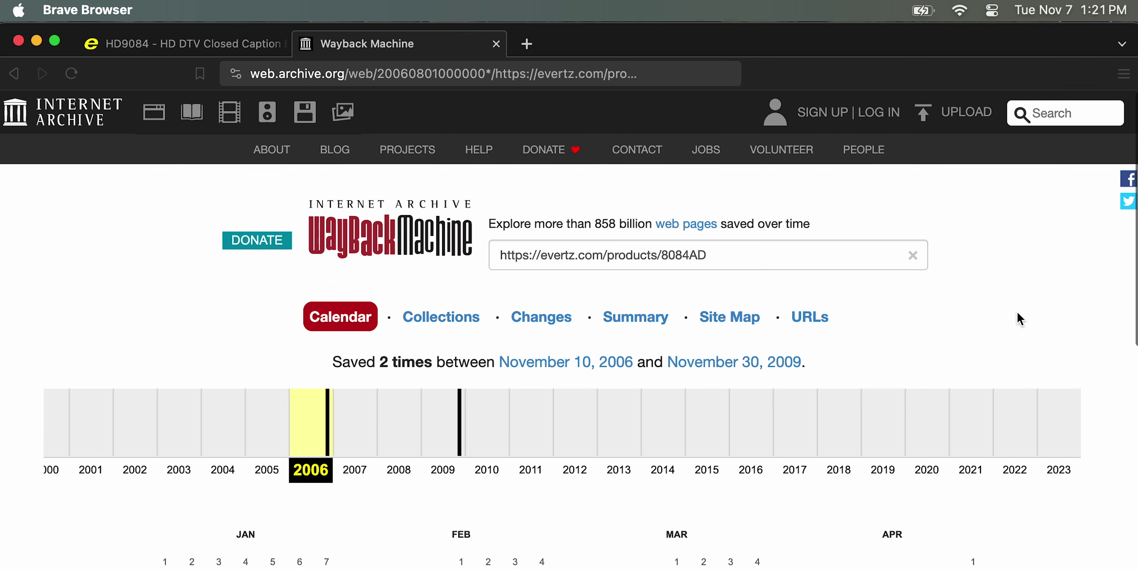
{"action": "scroll", "coordinate": [1017, 313], "scroll_direction": "down", "scroll_amount": 3}
{"action": "scroll", "coordinate": [1019, 319], "scroll_direction": "down", "scroll_amount": 10}
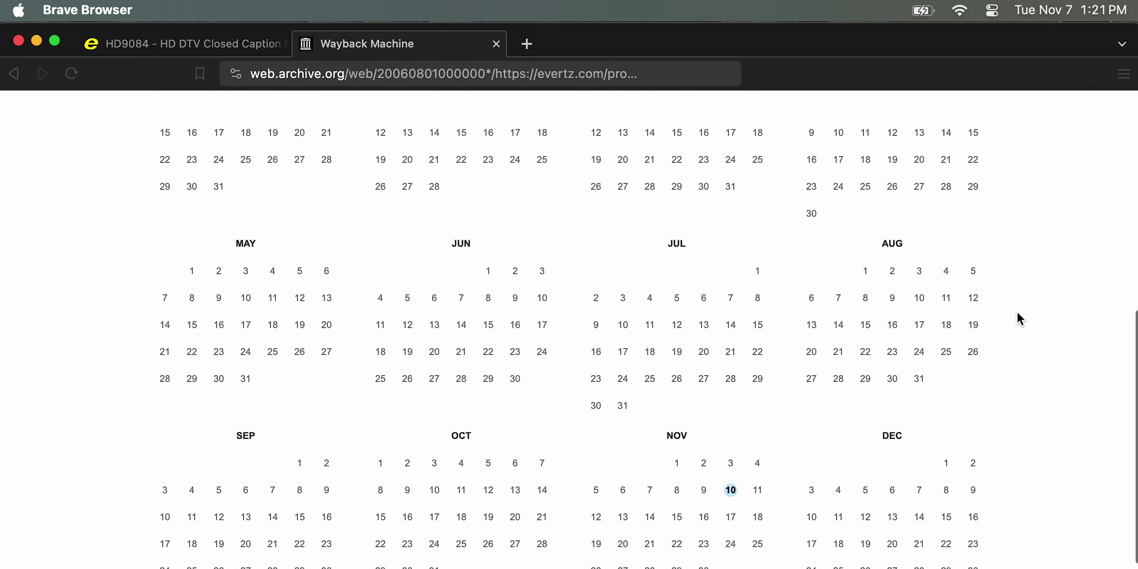
{"action": "mouse_move", "coordinate": [730, 460]}
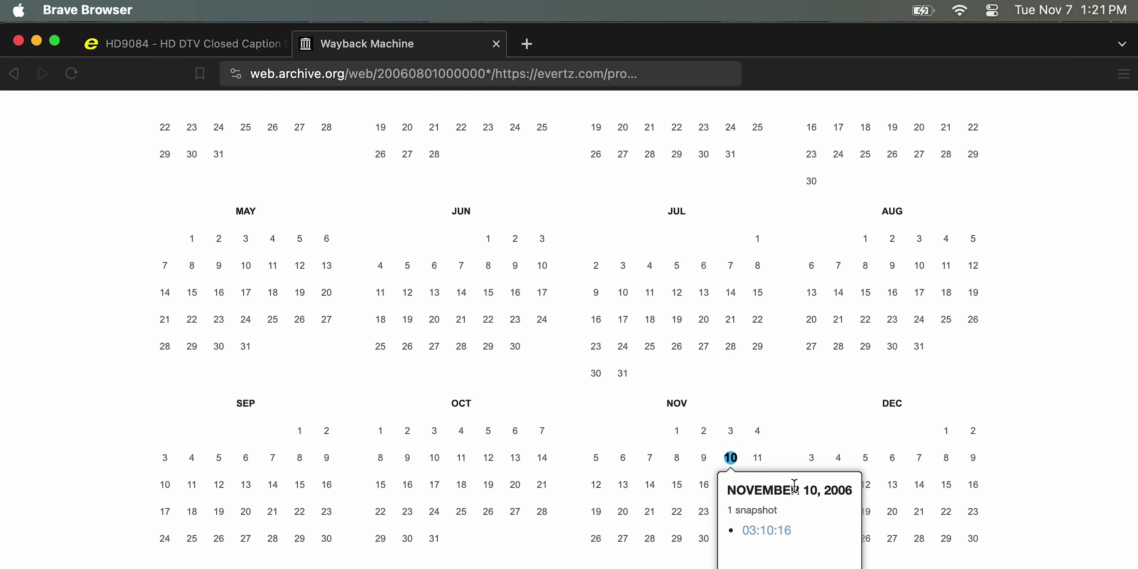
{"action": "left_click", "coordinate": [750, 540]}
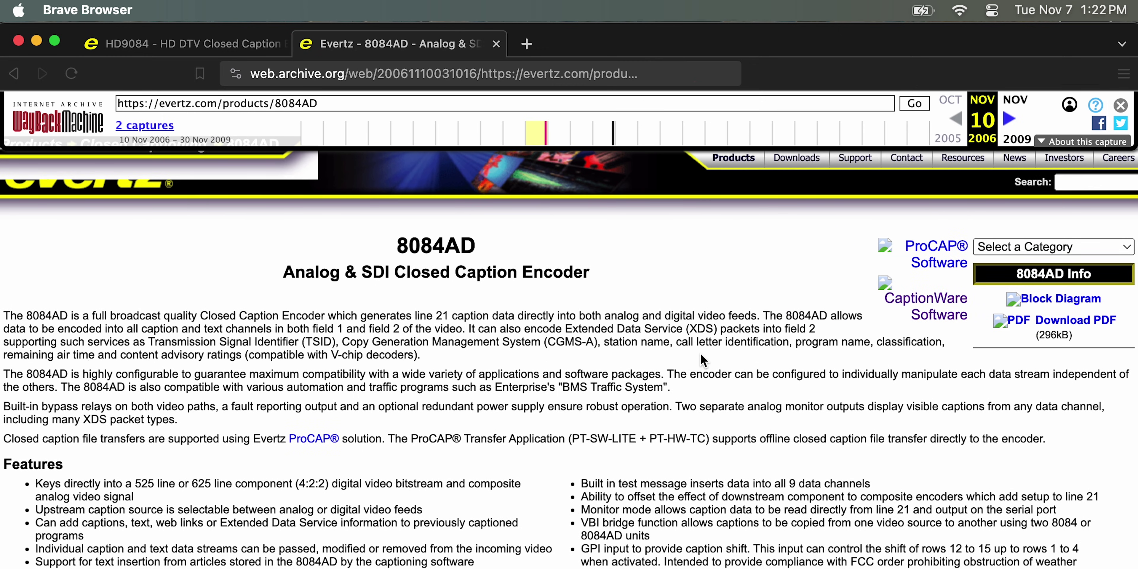
Go to the archived CaptionWare Software page and download the 30-day trial
{"action": "left_click", "coordinate": [944, 303]}
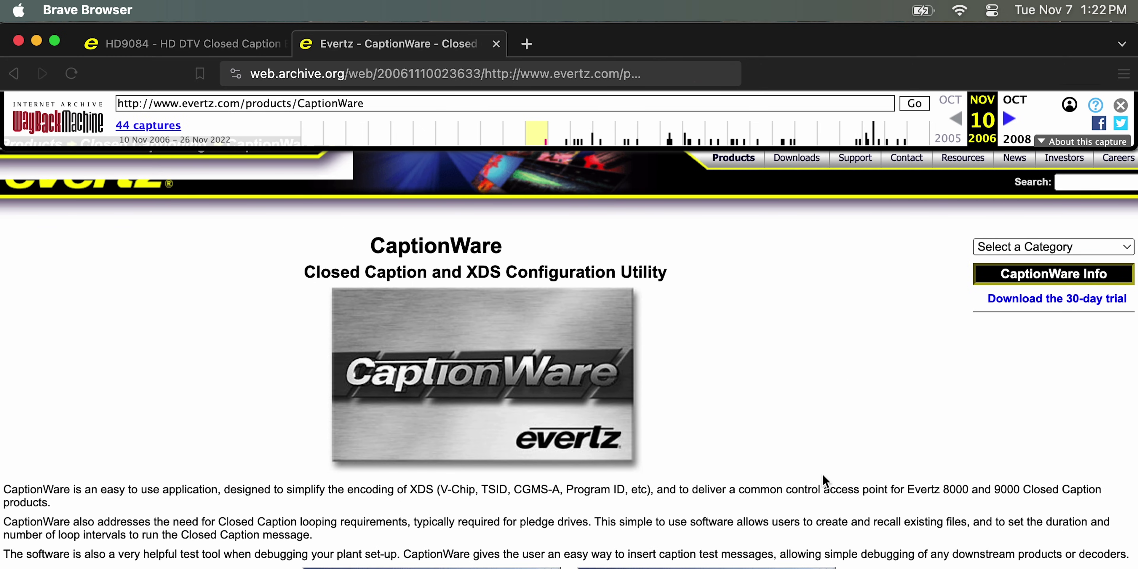
{"action": "left_click", "coordinate": [1044, 303]}
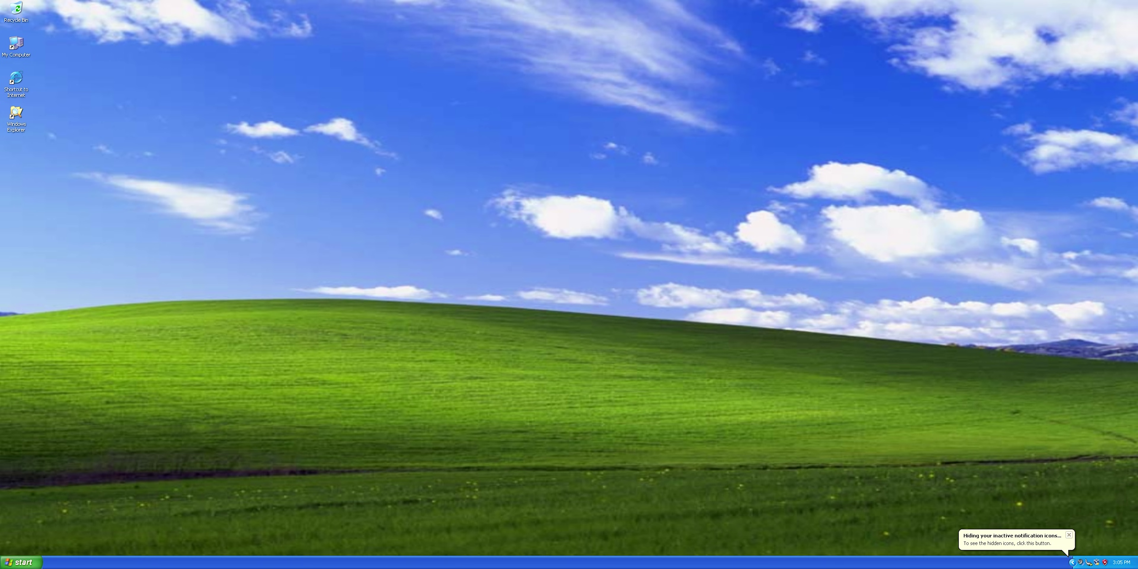
Put the CW1004A installer on the desktop and install CaptionWare to the default folder
{"action": "left_click_drag", "start_coordinate": [27, 248], "coordinate": [497, 264]}
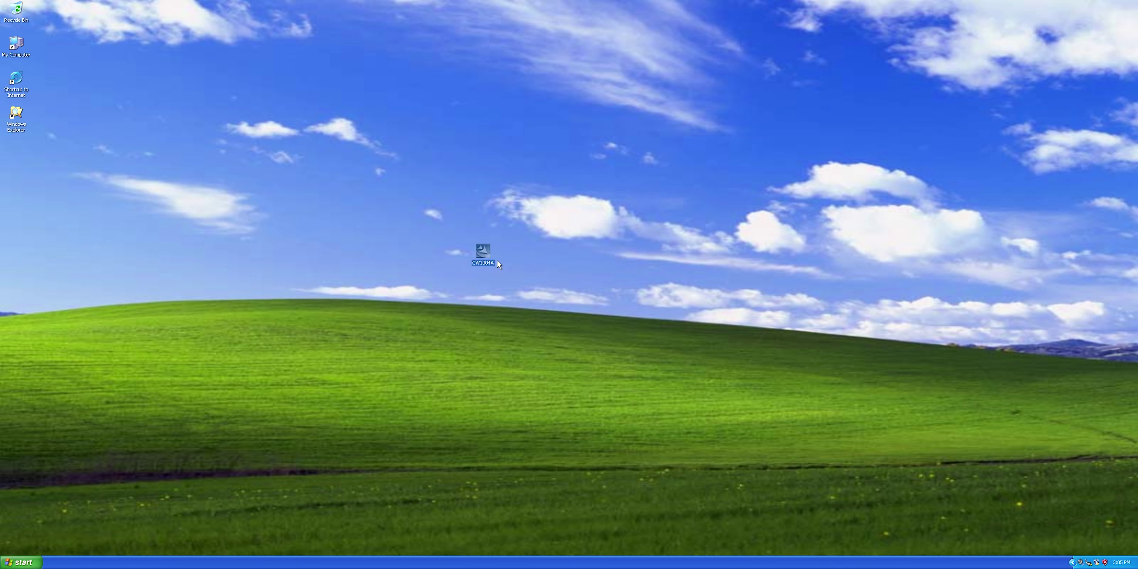
{"action": "double_click", "coordinate": [483, 251]}
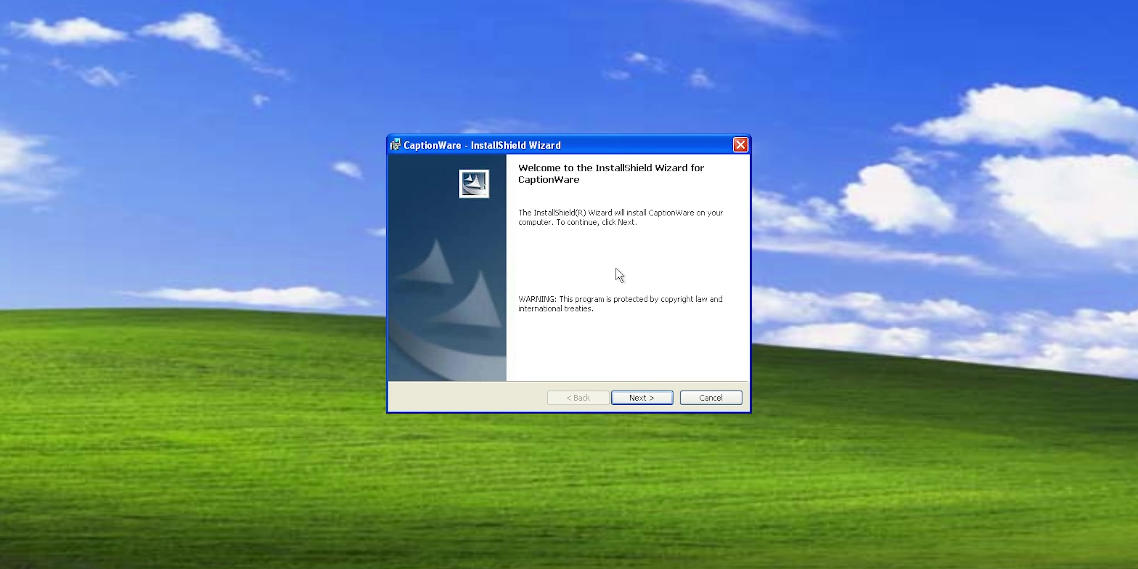
{"action": "left_click", "coordinate": [639, 399]}
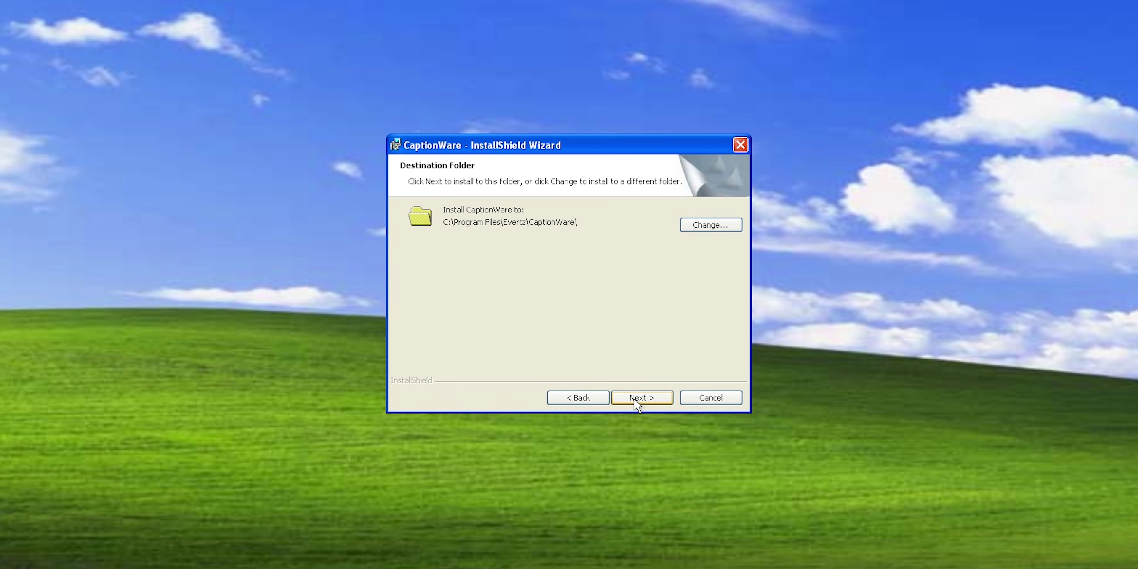
{"action": "left_click", "coordinate": [638, 397]}
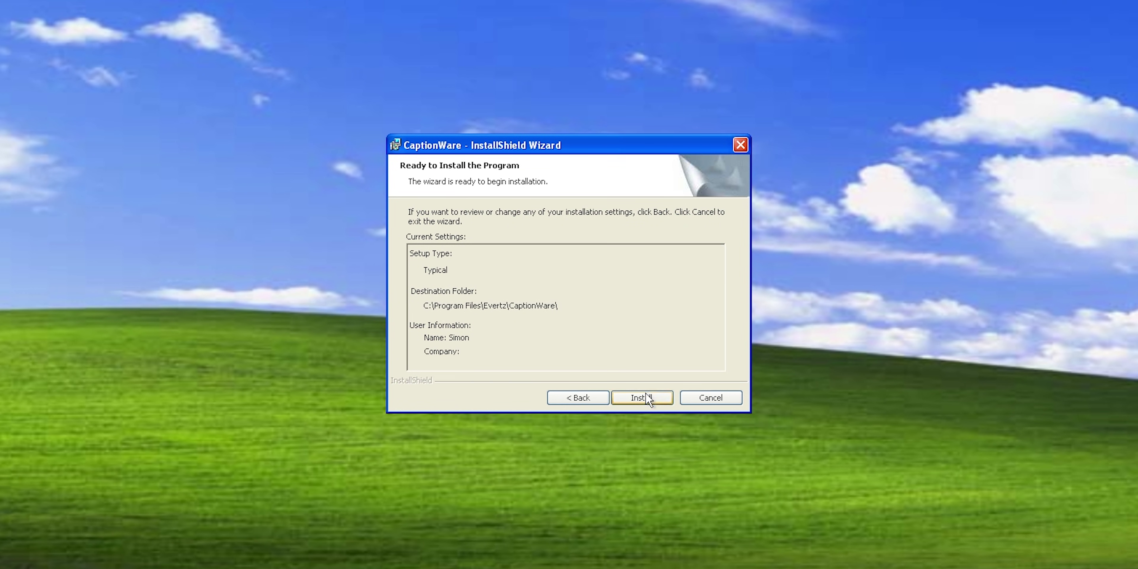
{"action": "left_click", "coordinate": [641, 399]}
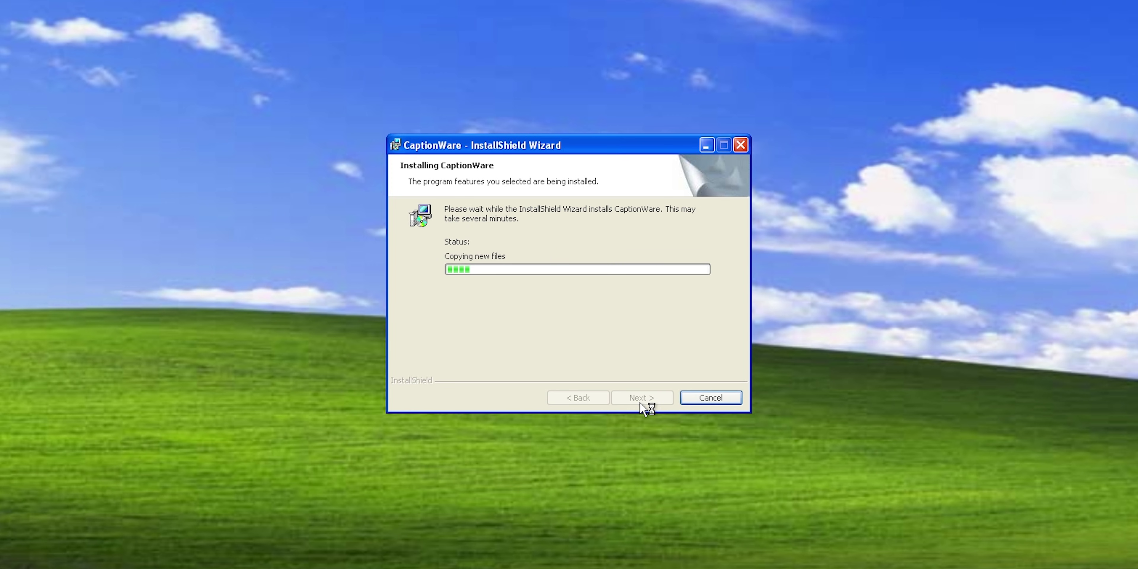
{"action": "left_click", "coordinate": [636, 399]}
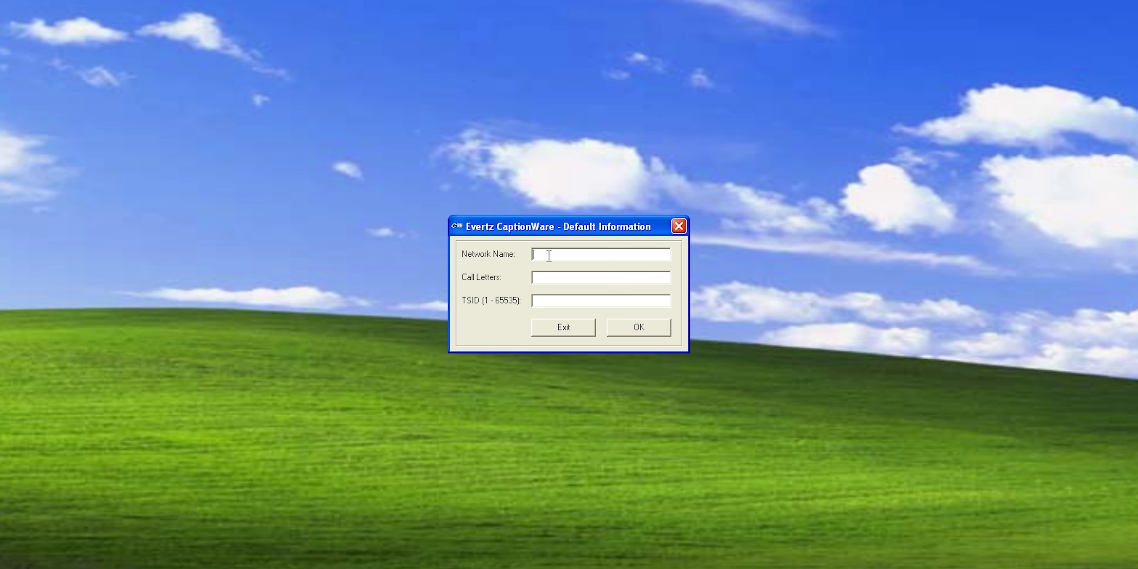
Enter network name YouTube, call letters KIDK and TSID 1, then dismiss the trial notice
{"action": "type", "text": "YouTube"}
{"action": "type", "text": "K"}
{"action": "type", "text": "IDK"}
{"action": "left_click", "coordinate": [543, 299]}
{"action": "type", "text": "1"}
{"action": "left_click", "coordinate": [623, 321]}
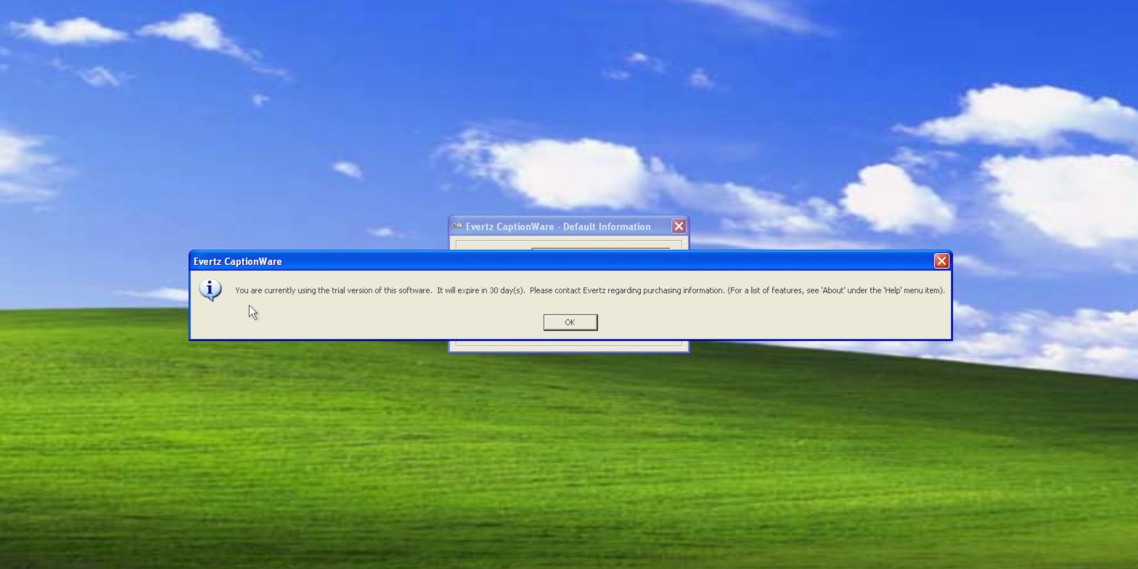
{"action": "left_click", "coordinate": [567, 318]}
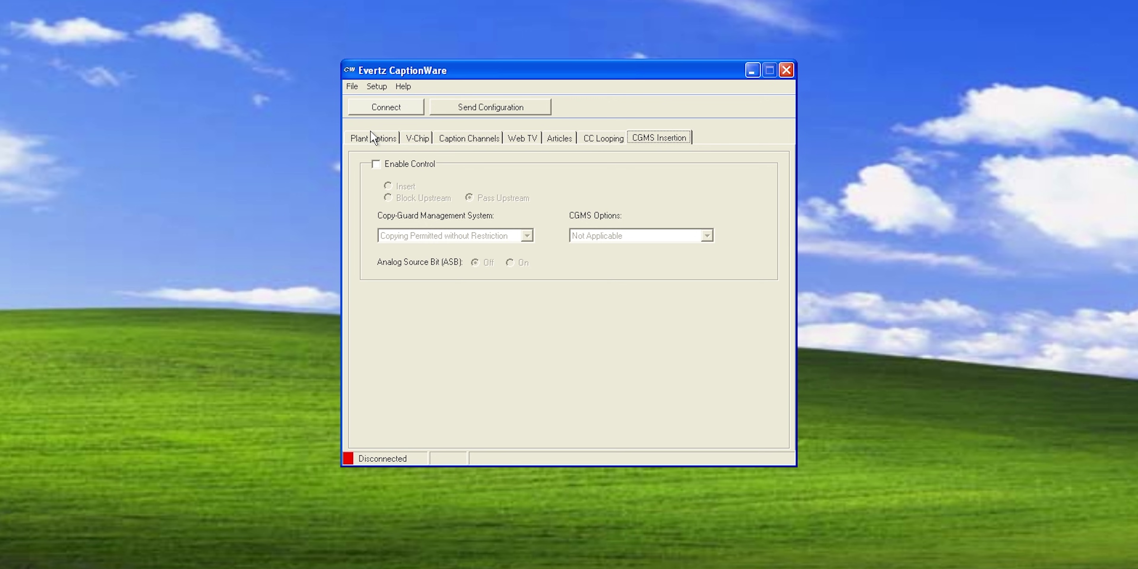
Review the Plant Options settings, then go to the V-Chip settings
{"action": "left_click", "coordinate": [365, 136]}
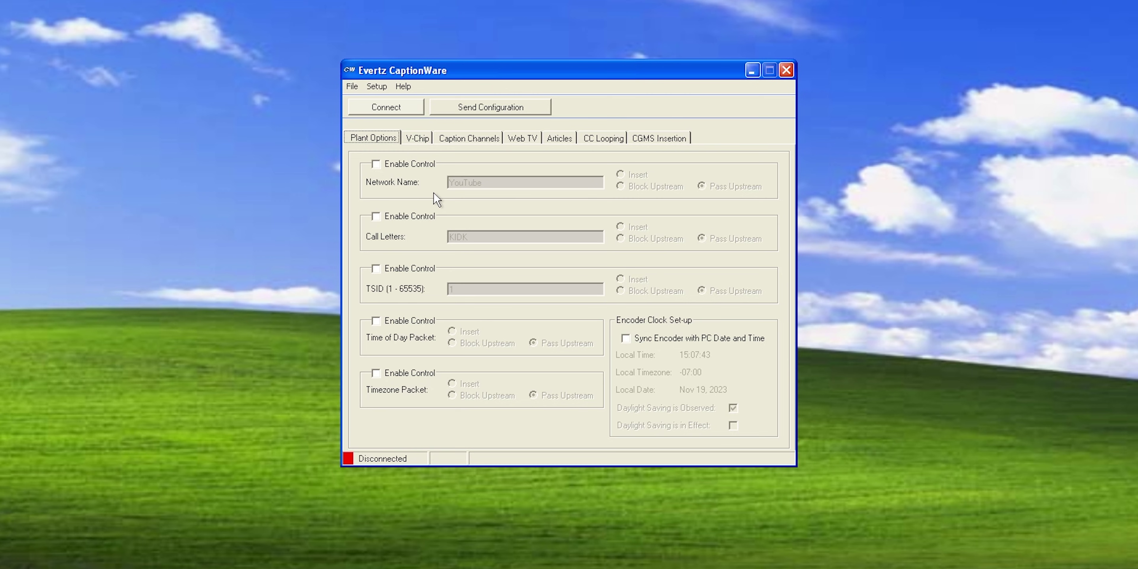
{"action": "left_click", "coordinate": [413, 138]}
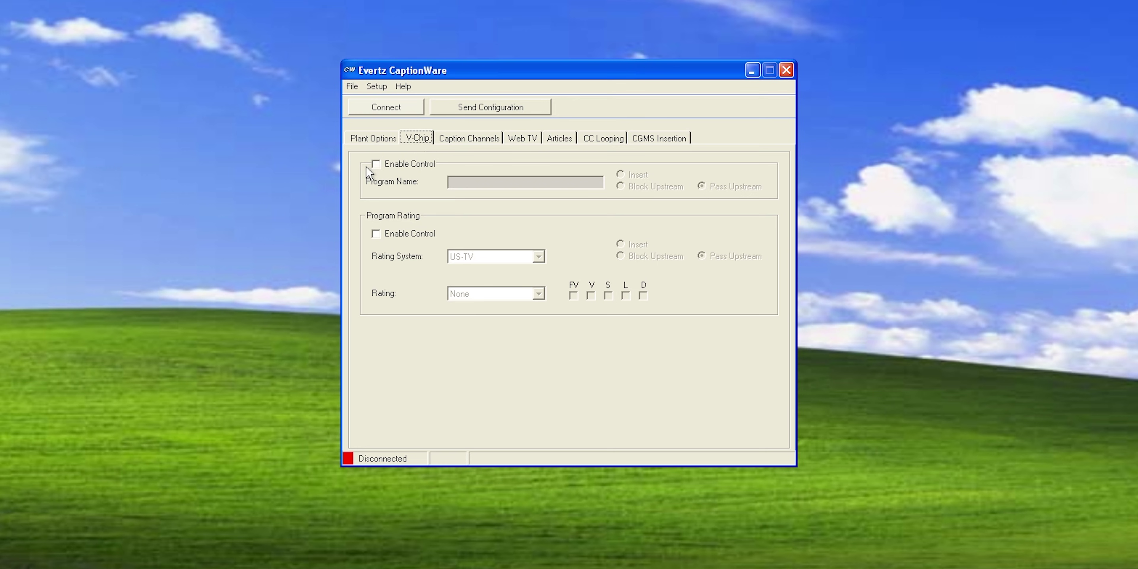
Enable the program name and set it to 'News at 10'
{"action": "left_click", "coordinate": [375, 164]}
{"action": "left_click", "coordinate": [620, 174]}
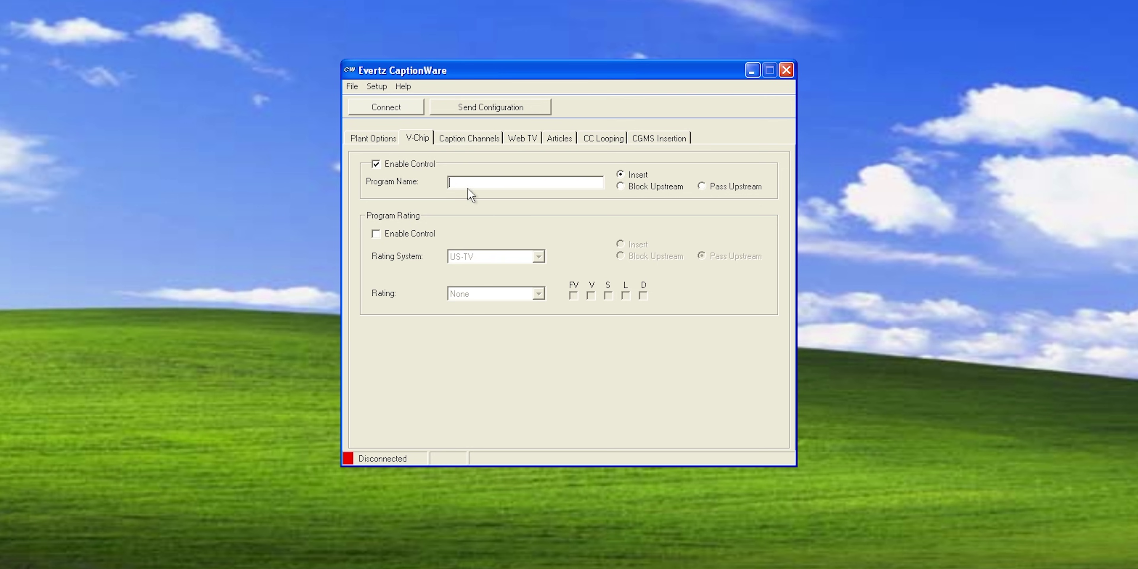
{"action": "left_click", "coordinate": [471, 185]}
{"action": "type", "text": "News at 10"}
Enable program rating insertion, keeping US-TV as the rating system
{"action": "left_click", "coordinate": [376, 234]}
{"action": "left_click", "coordinate": [620, 246]}
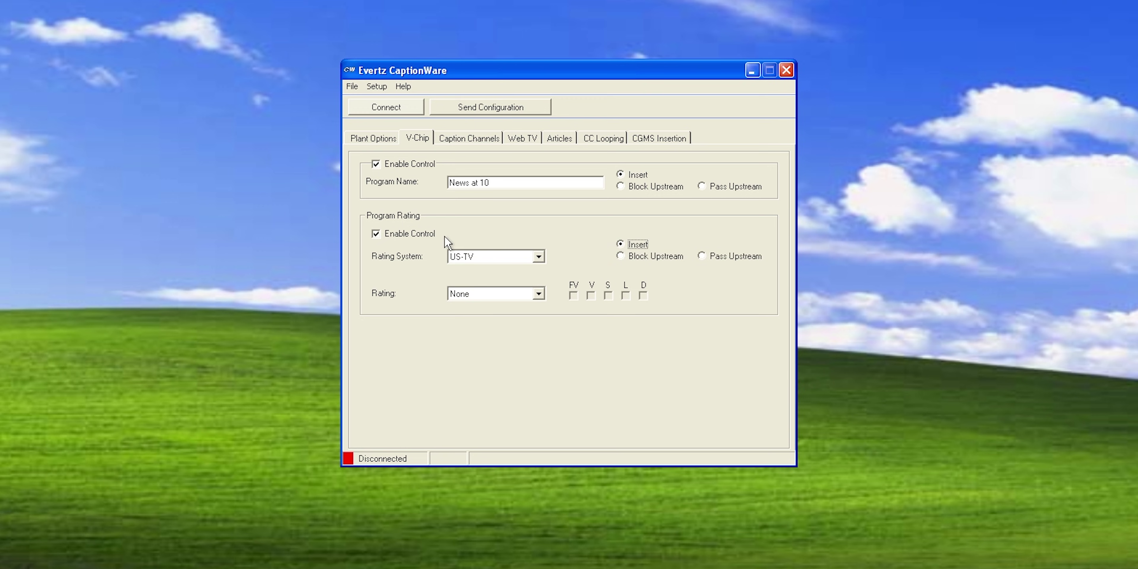
{"action": "left_click", "coordinate": [475, 260]}
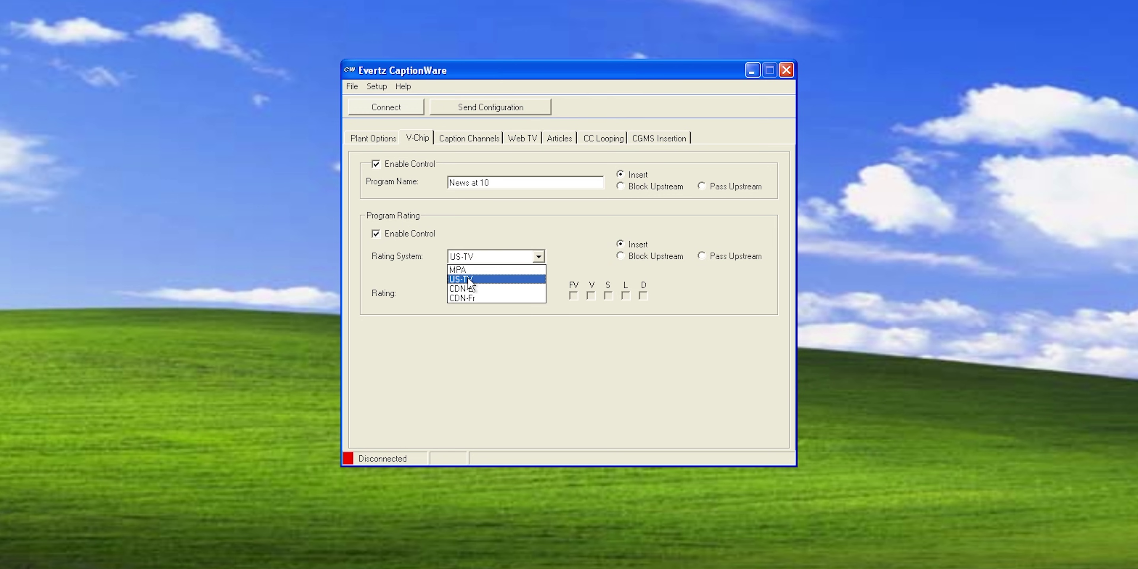
{"action": "left_click", "coordinate": [496, 262]}
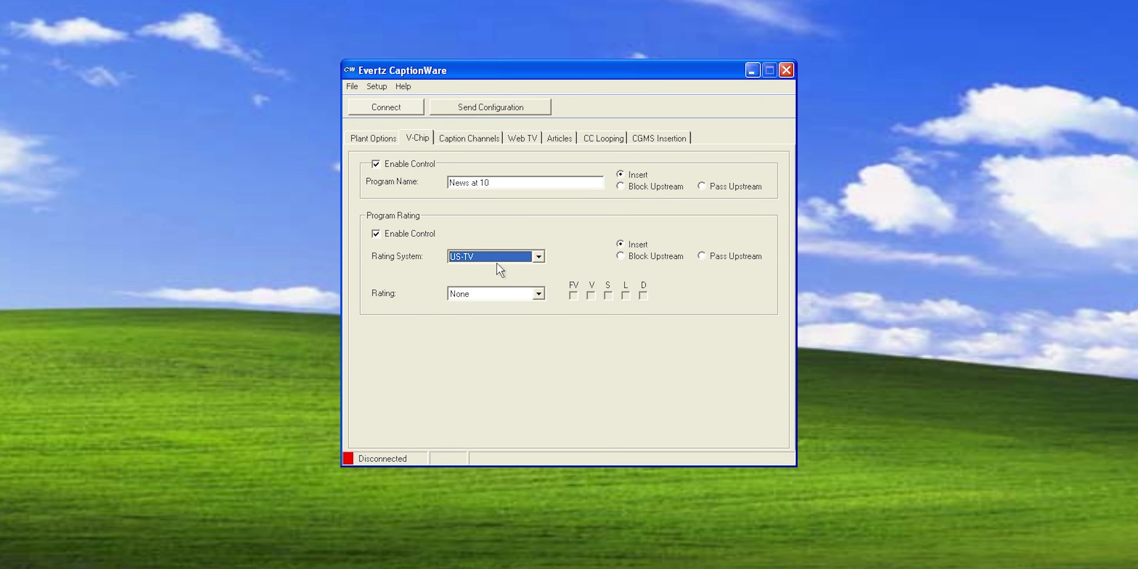
{"action": "left_click", "coordinate": [465, 257]}
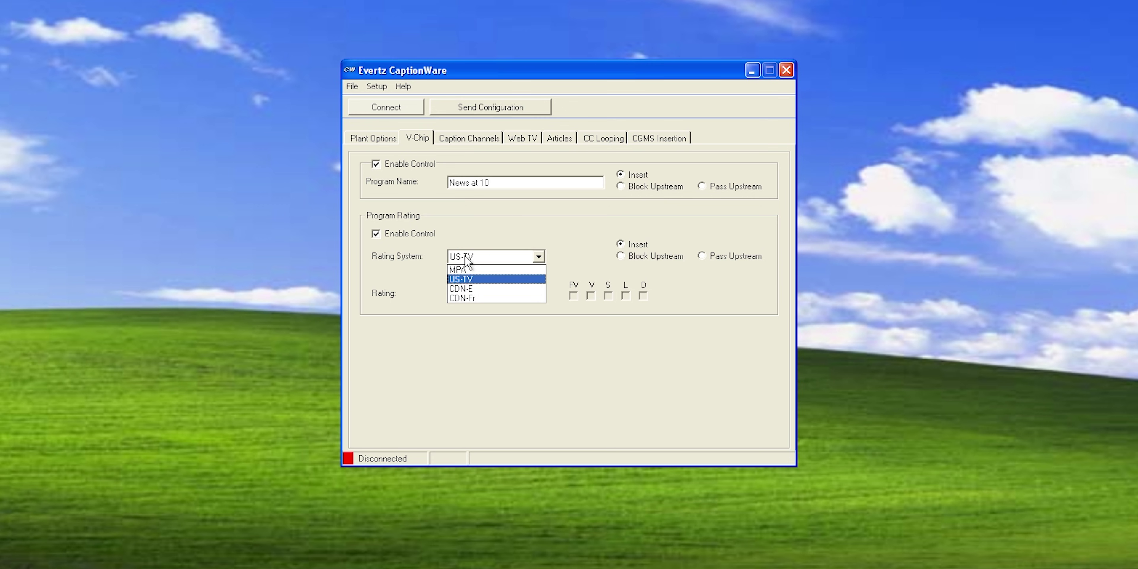
{"action": "left_click", "coordinate": [468, 277]}
{"action": "left_click", "coordinate": [490, 256]}
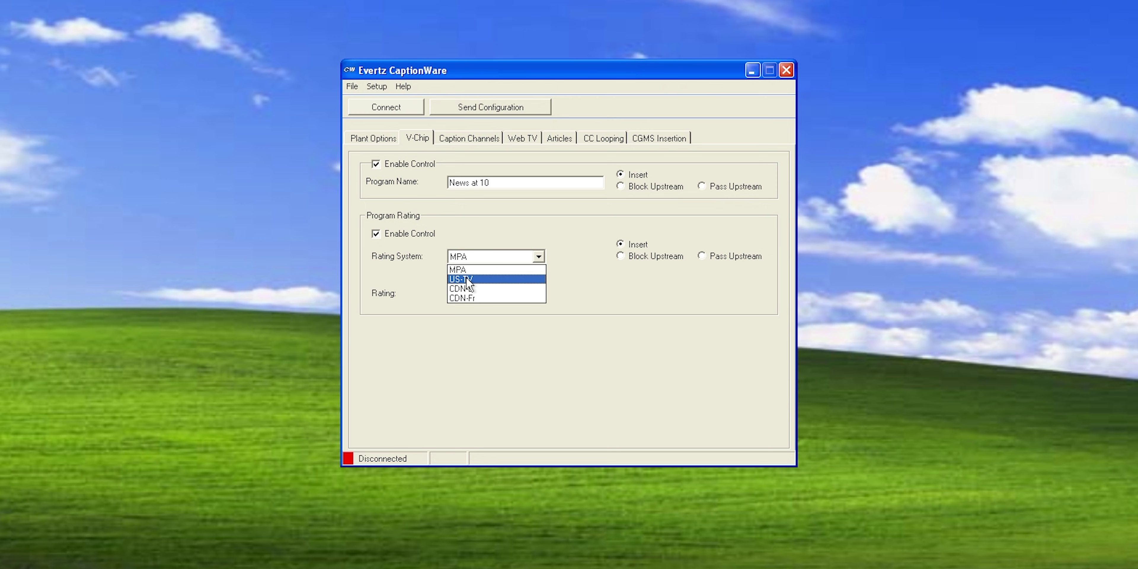
{"action": "left_click", "coordinate": [486, 279]}
Rate the program TV-14 with the violence (V) and language (L) flags
{"action": "left_click", "coordinate": [482, 294]}
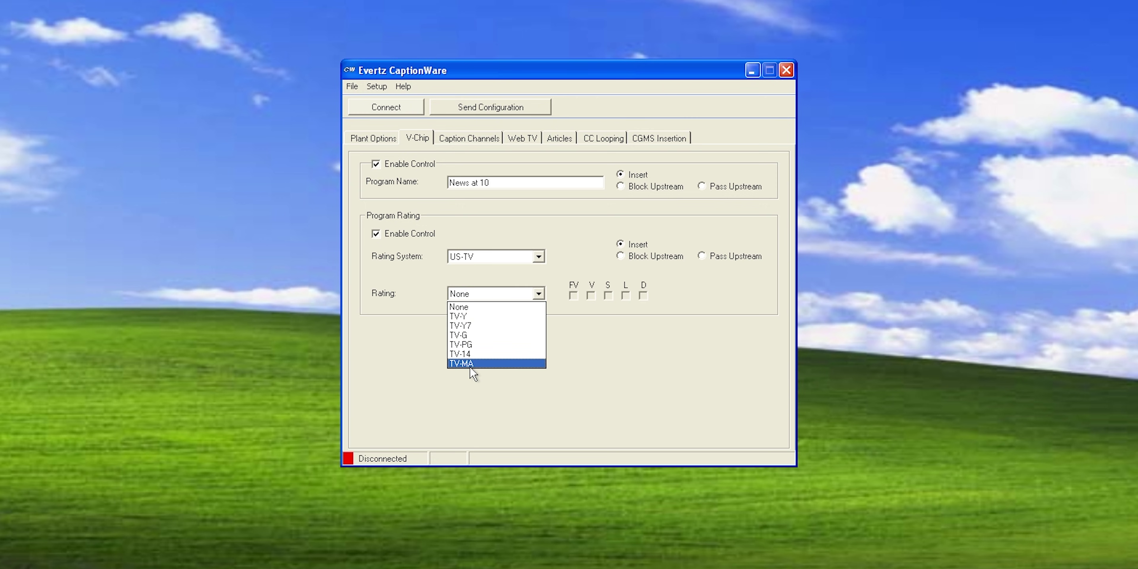
{"action": "left_click", "coordinate": [485, 306]}
{"action": "left_click", "coordinate": [473, 297]}
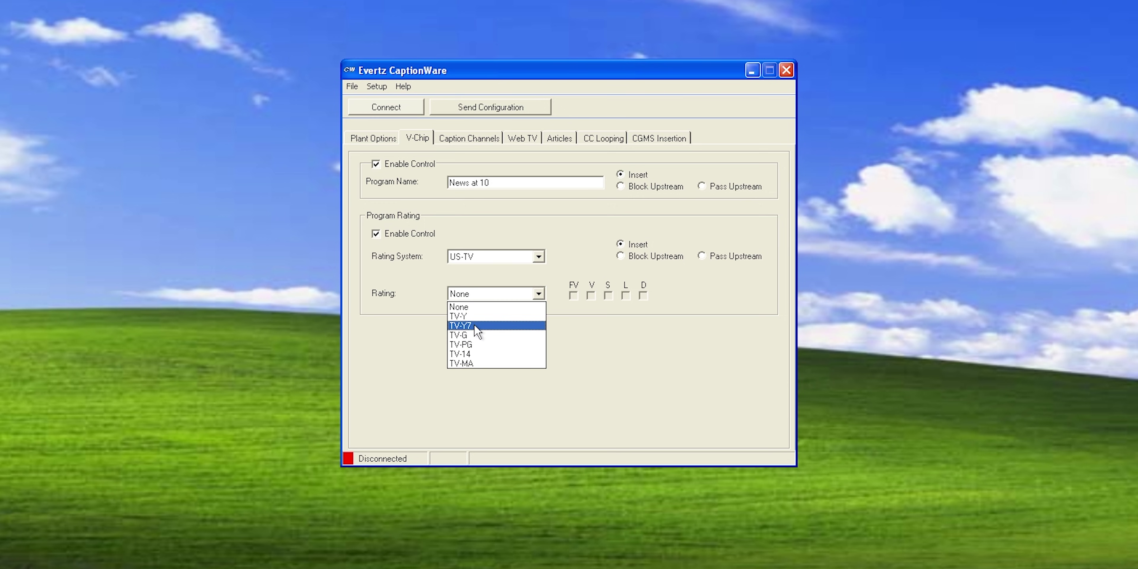
{"action": "left_click", "coordinate": [472, 357]}
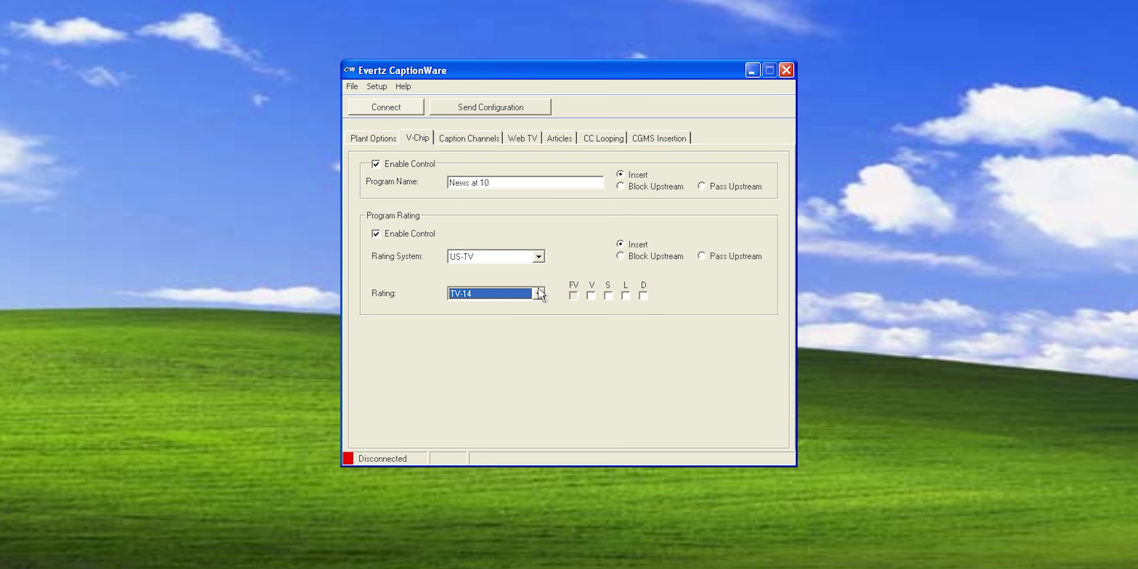
{"action": "left_click", "coordinate": [592, 296]}
{"action": "left_click", "coordinate": [626, 296]}
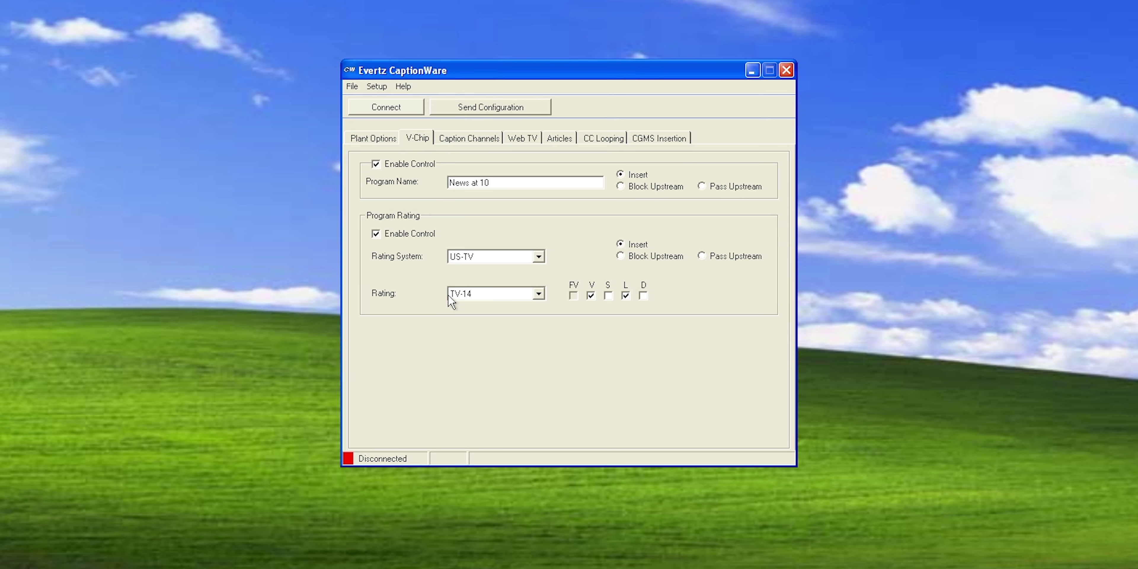
{"action": "left_click", "coordinate": [469, 138]}
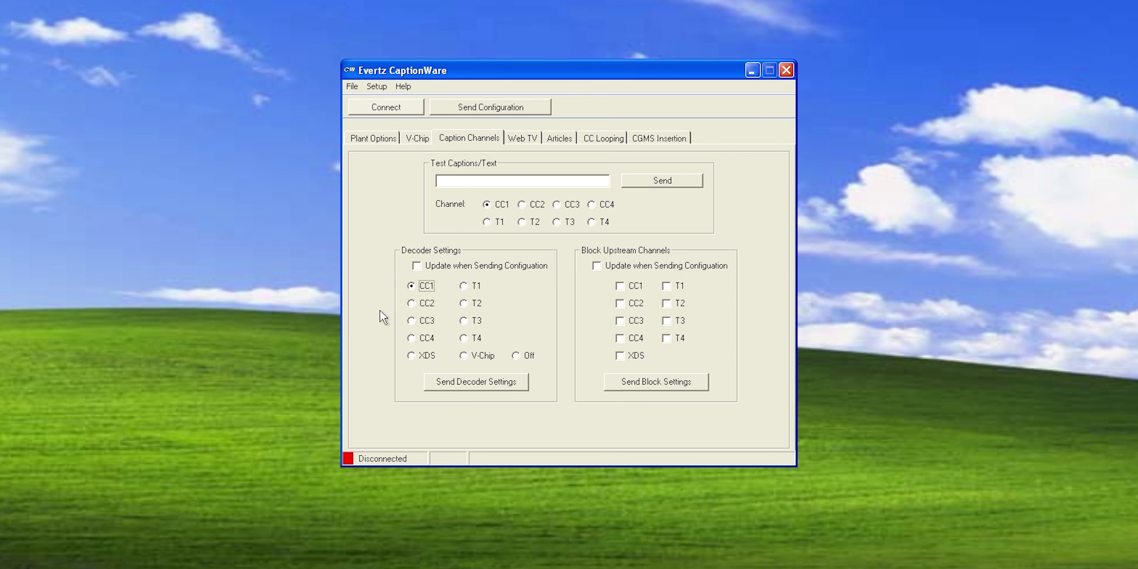
Enter HELLO WORLD as the CC1 test caption text
{"action": "left_click", "coordinate": [452, 180]}
{"action": "type", "text": "HELLO WORLD"}
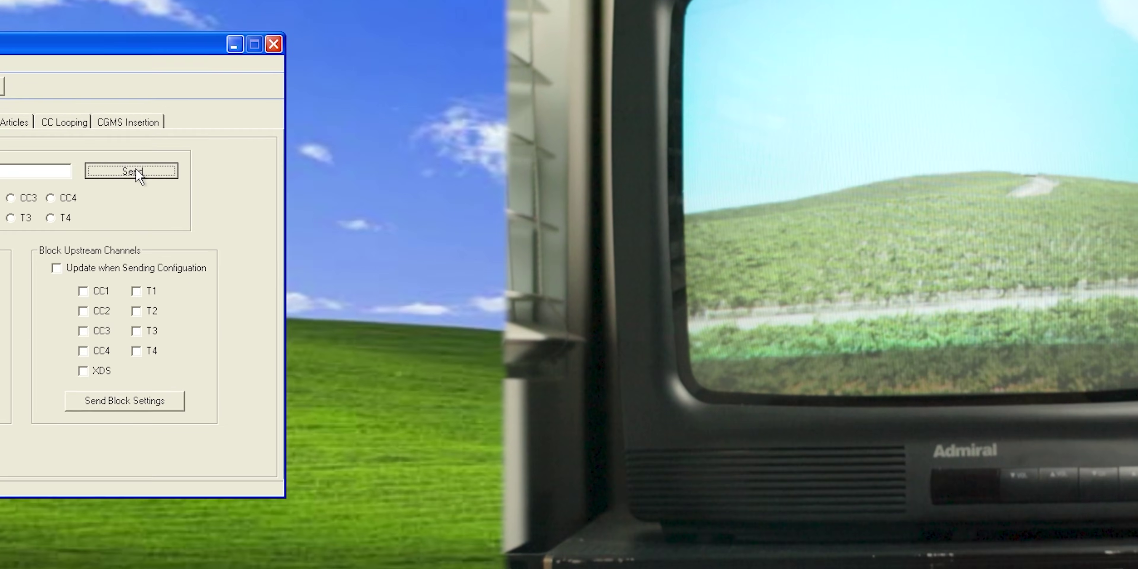
Try sending the caption, dismiss the connect prompt, and choose COM 1 in Port Settings
{"action": "left_click", "coordinate": [285, 211]}
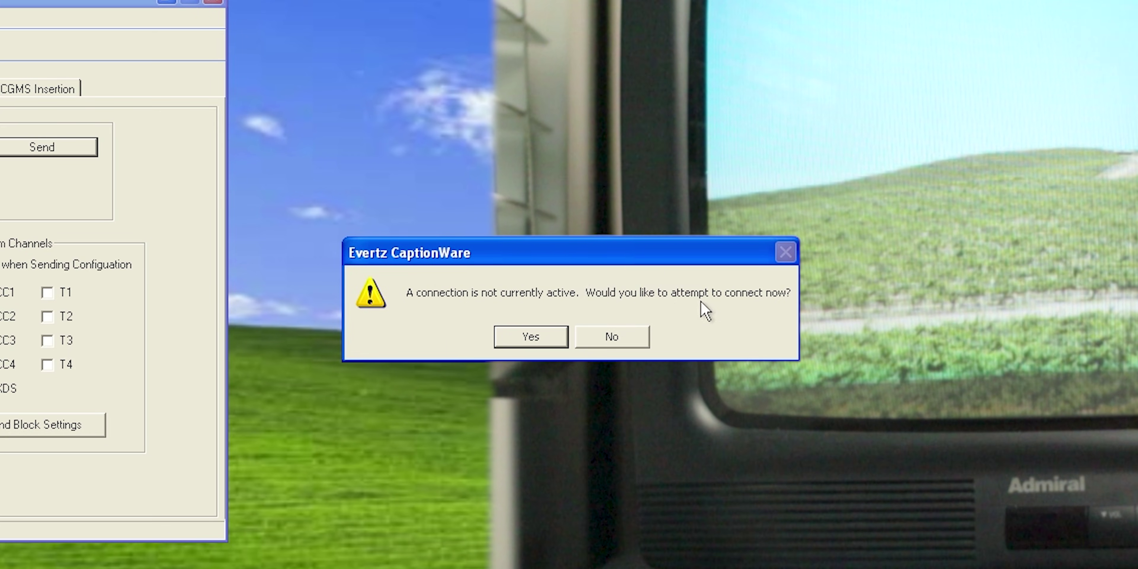
{"action": "left_click", "coordinate": [785, 253]}
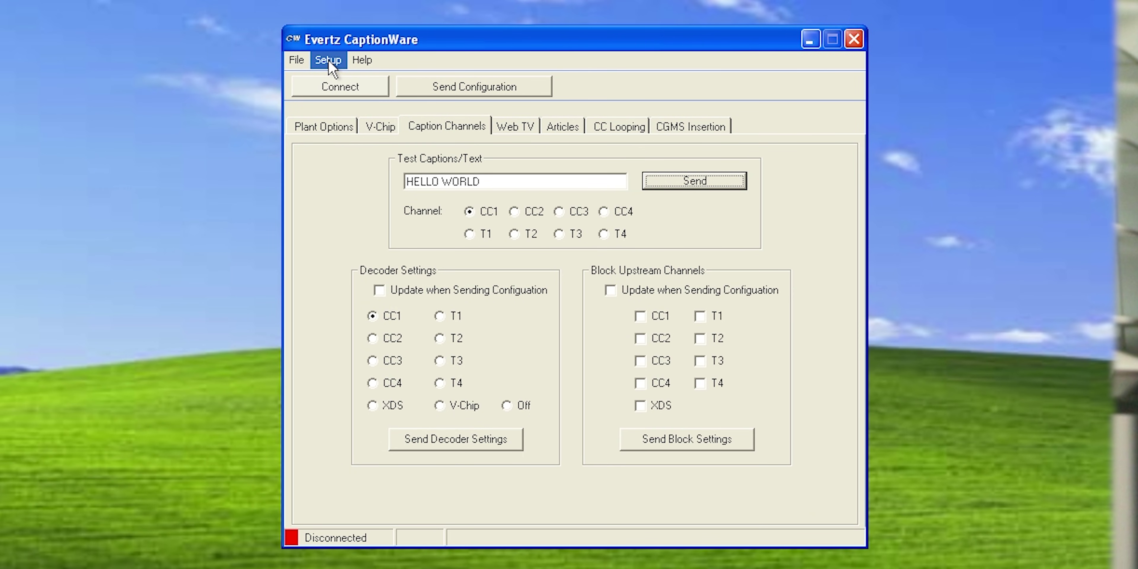
{"action": "left_click", "coordinate": [328, 59]}
{"action": "left_click", "coordinate": [349, 81]}
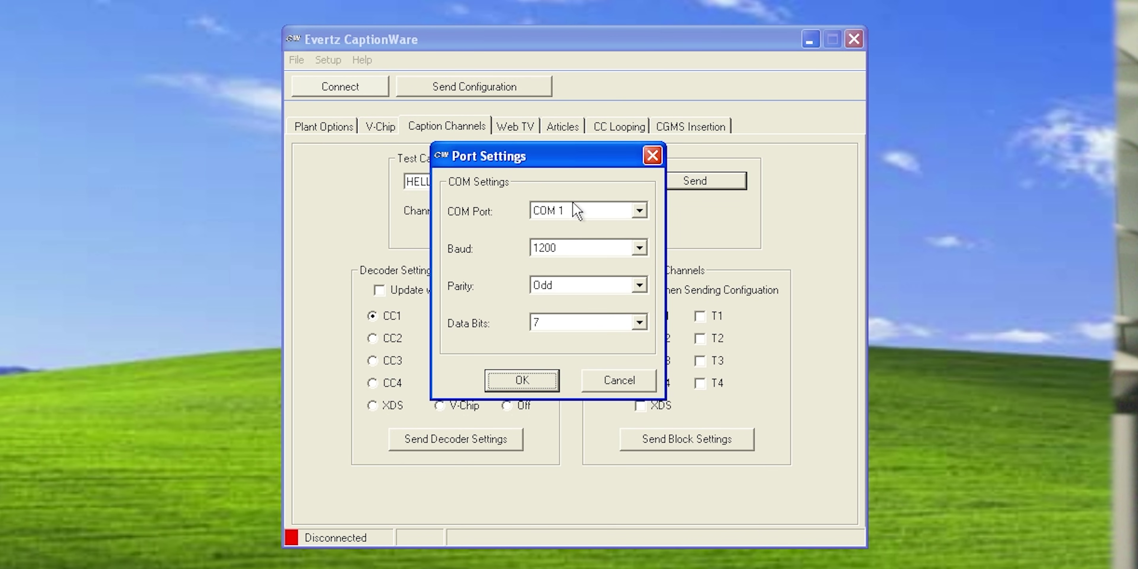
{"action": "left_click", "coordinate": [540, 216]}
{"action": "left_click", "coordinate": [559, 222]}
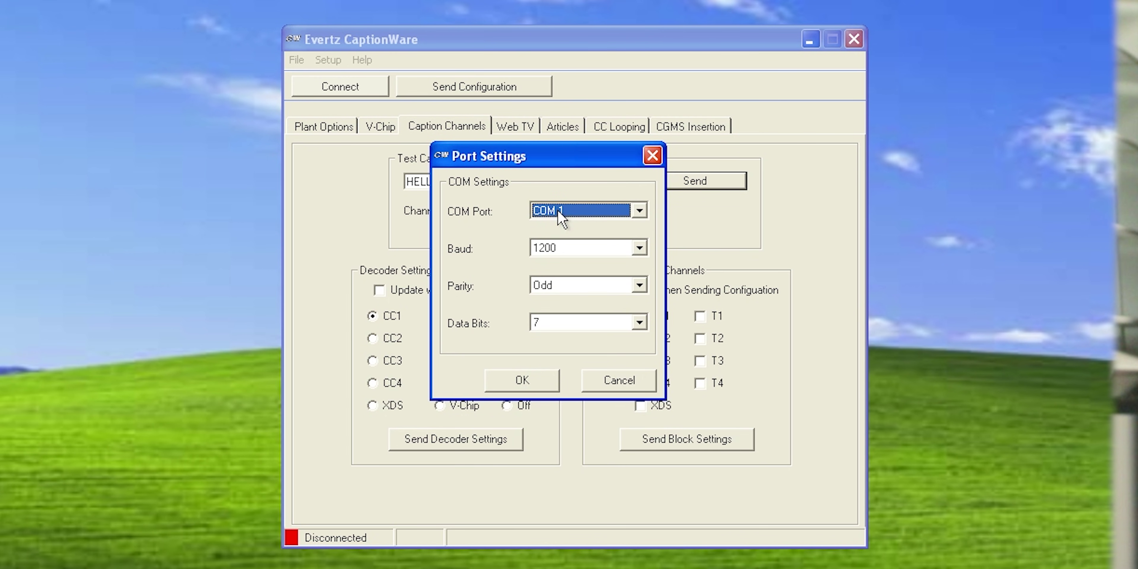
Set 9600 baud, parity None and 8 data bits, and apply the port settings
{"action": "left_click", "coordinate": [580, 248]}
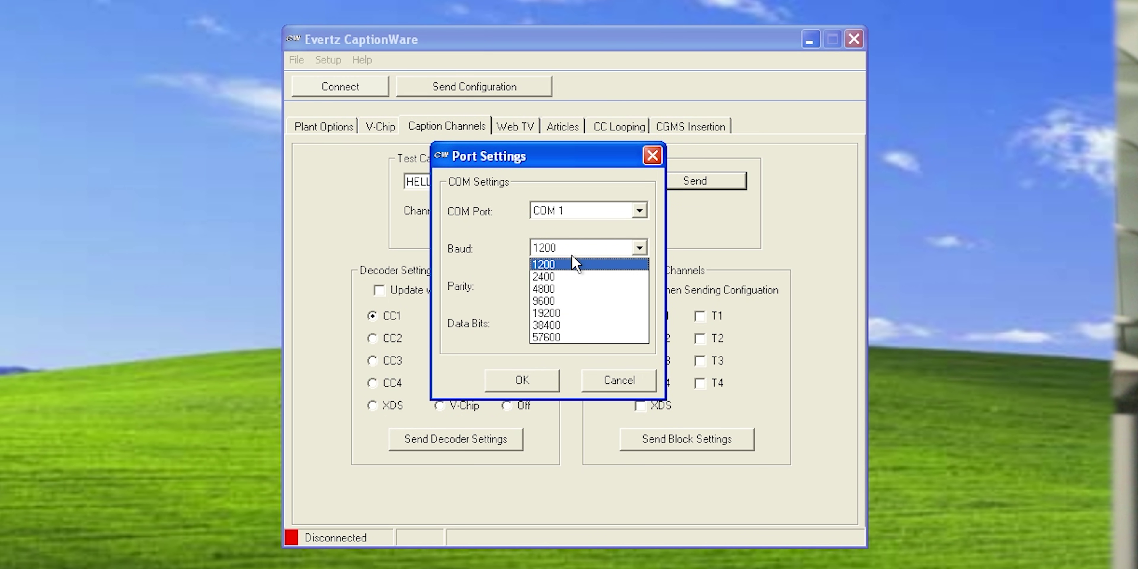
{"action": "left_click", "coordinate": [556, 301]}
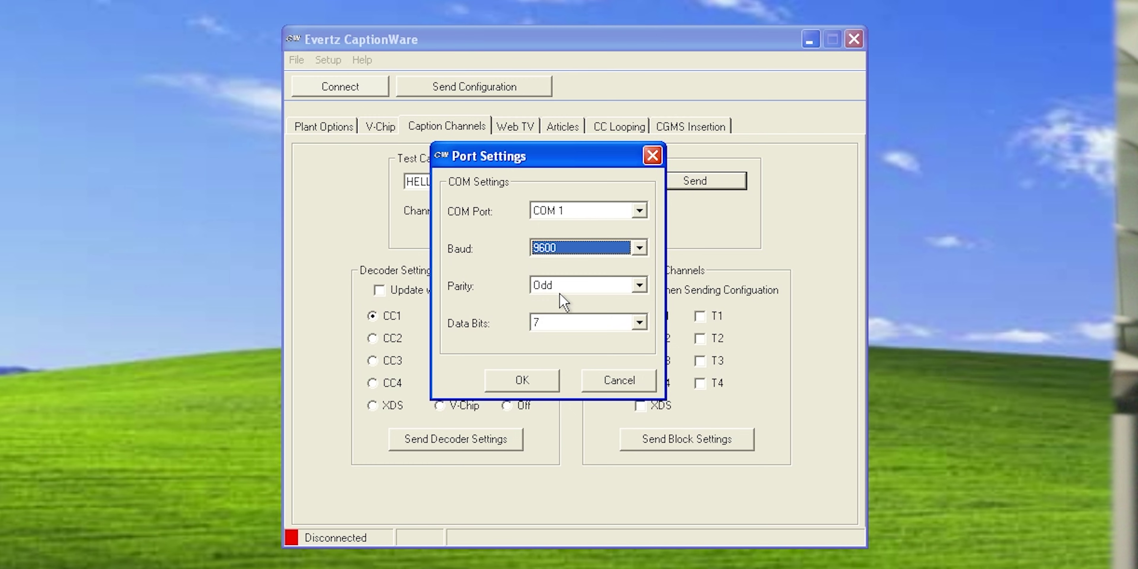
{"action": "left_click", "coordinate": [561, 288]}
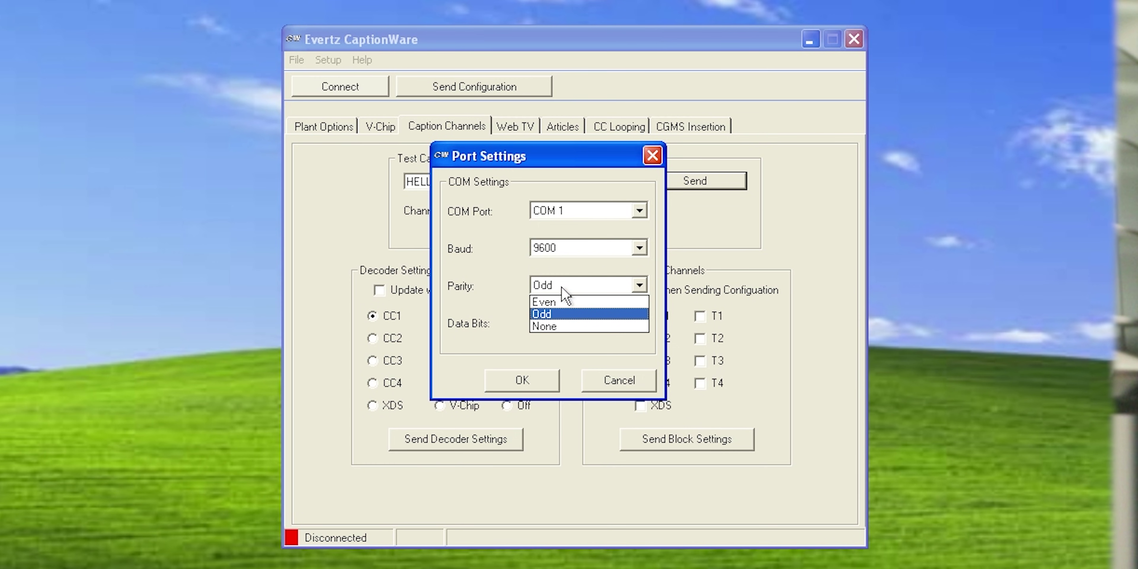
{"action": "left_click", "coordinate": [552, 326]}
{"action": "left_click", "coordinate": [555, 324]}
{"action": "left_click", "coordinate": [548, 353]}
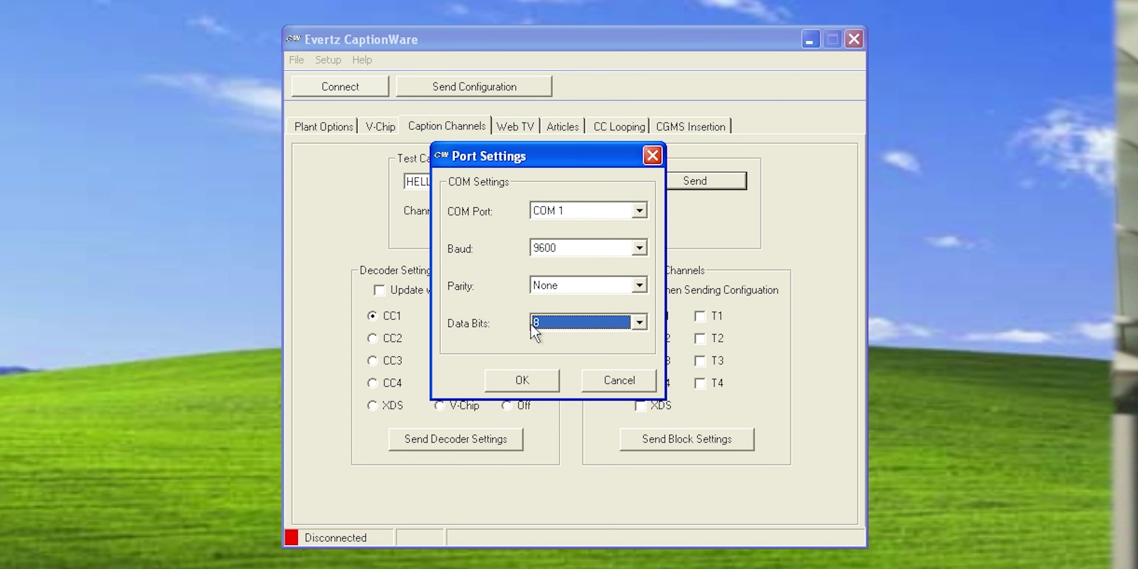
{"action": "left_click", "coordinate": [518, 383]}
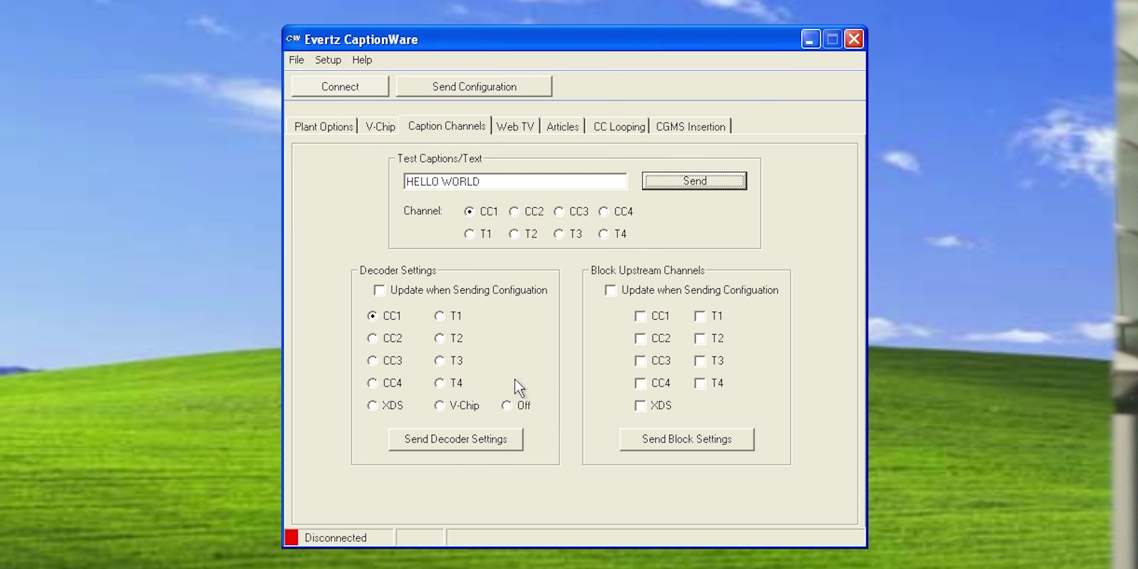
Connect to the 8084AD encoder and send HELLO WORLD as a test caption
{"action": "left_click", "coordinate": [352, 91]}
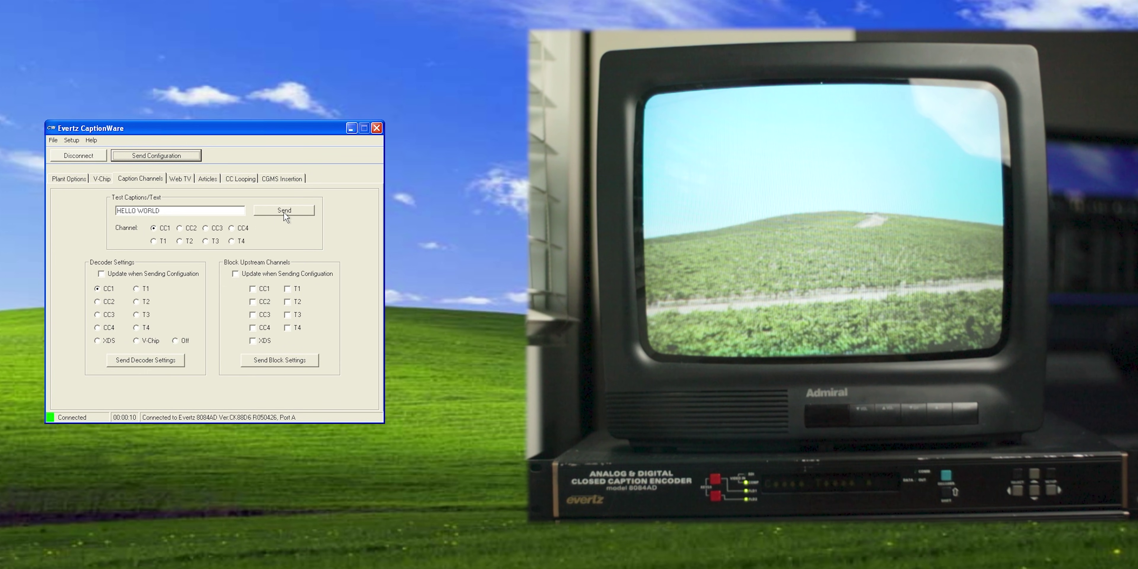
{"action": "left_click", "coordinate": [284, 211]}
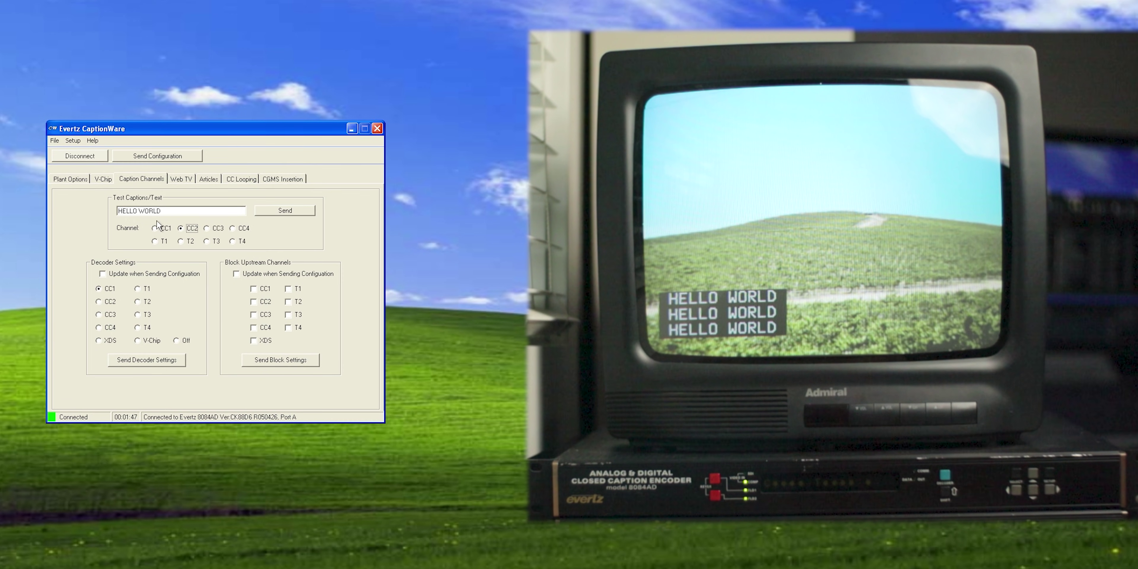
Send the test caption on CC2, then switch the caption channel to T1
{"action": "left_click", "coordinate": [273, 214]}
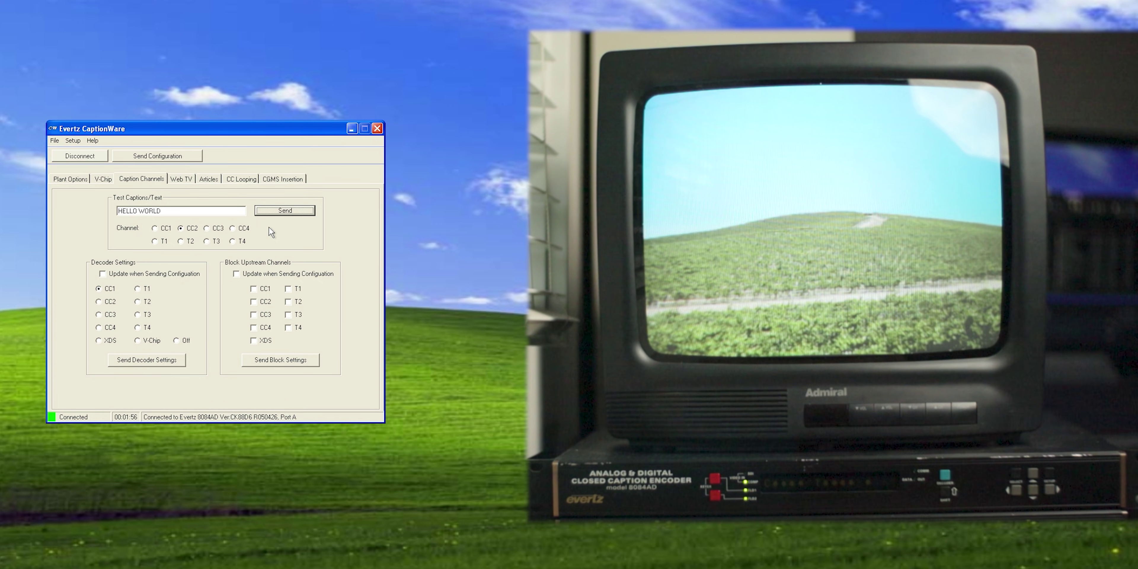
{"action": "left_click", "coordinate": [156, 242]}
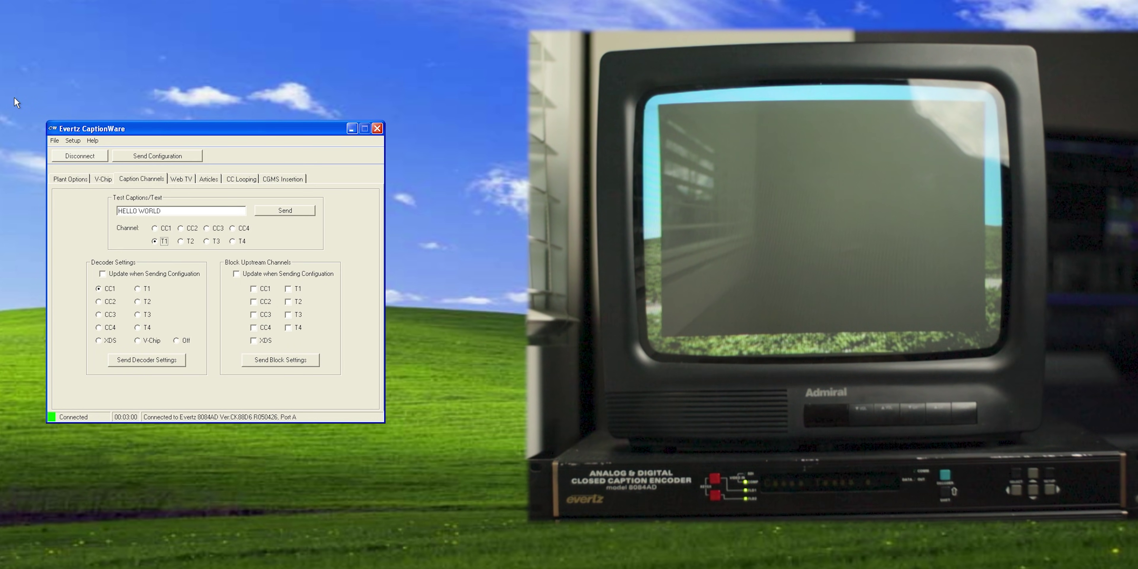
Send HELLO WORLD five times on text channel T1
{"action": "left_click", "coordinate": [286, 211]}
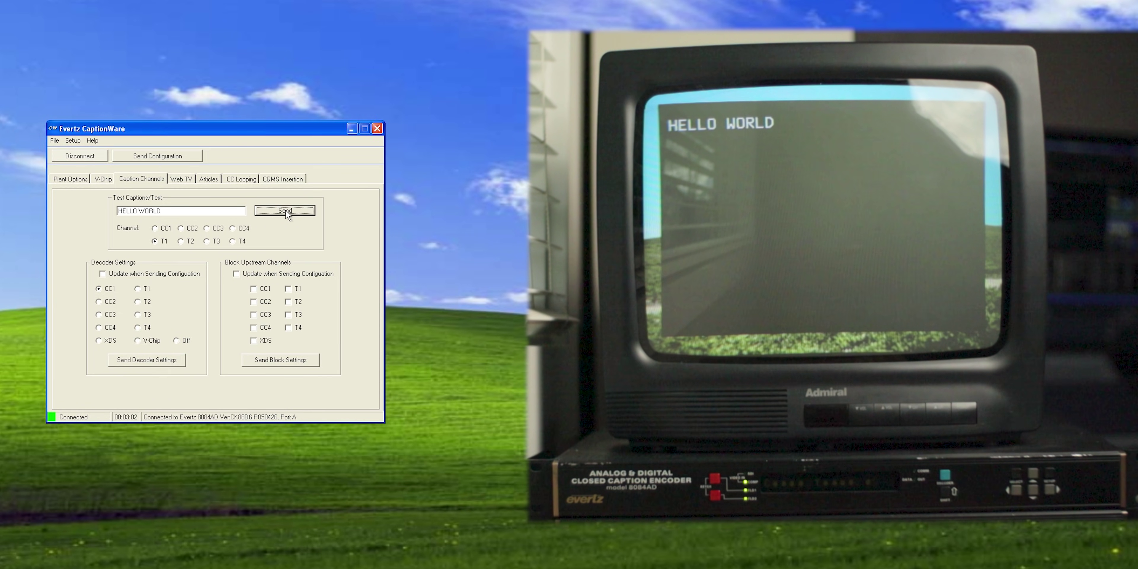
{"action": "left_click", "coordinate": [285, 210]}
{"action": "left_click", "coordinate": [284, 211]}
{"action": "left_click", "coordinate": [284, 210]}
{"action": "left_click", "coordinate": [284, 208]}
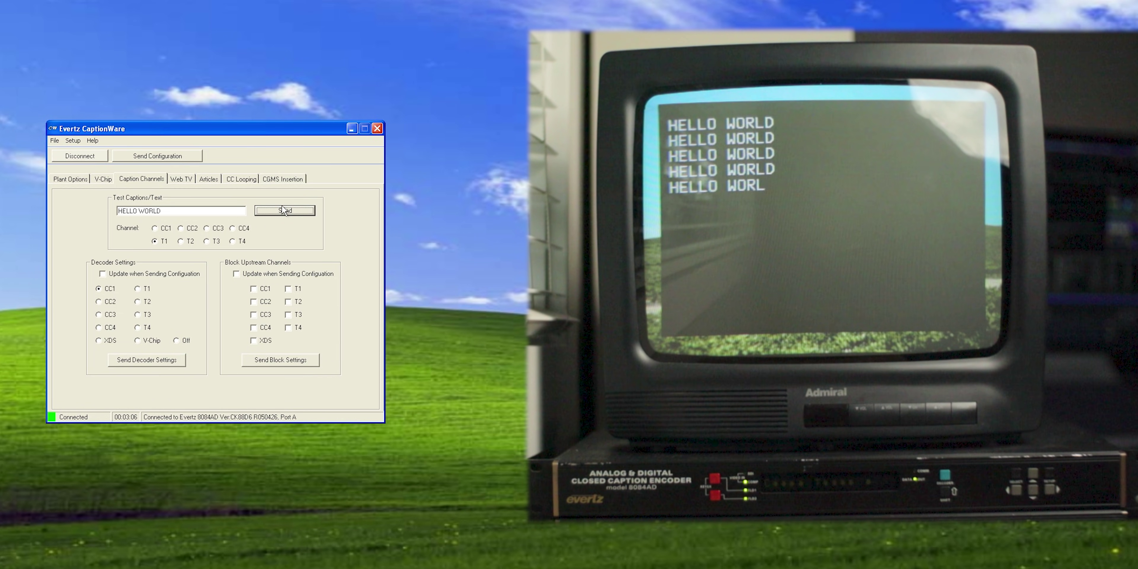
Append !! to the text, send HELLO WORLD!!, and bring up the Web TV settings
{"action": "key", "text": "shift+Tab"}
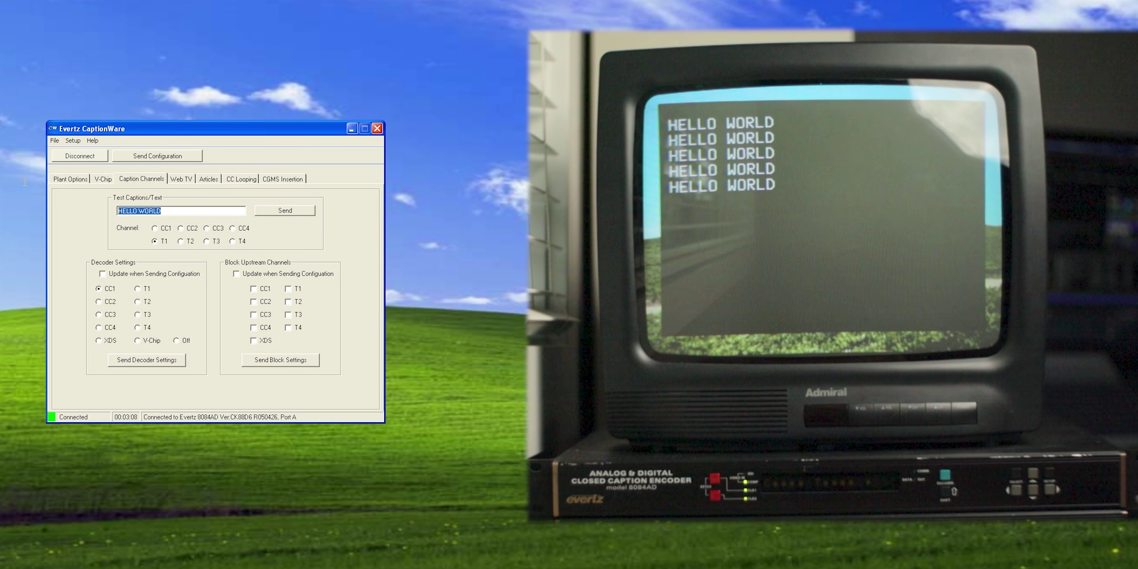
{"action": "key", "text": "End"}
{"action": "type", "text": "!!"}
{"action": "left_click", "coordinate": [279, 215]}
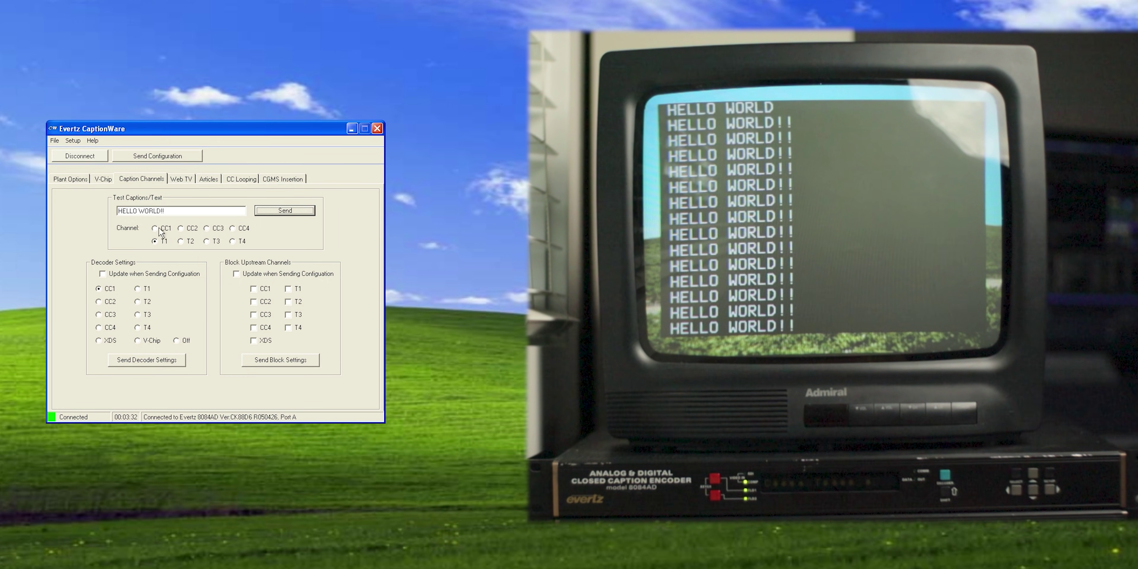
{"action": "left_click", "coordinate": [181, 179]}
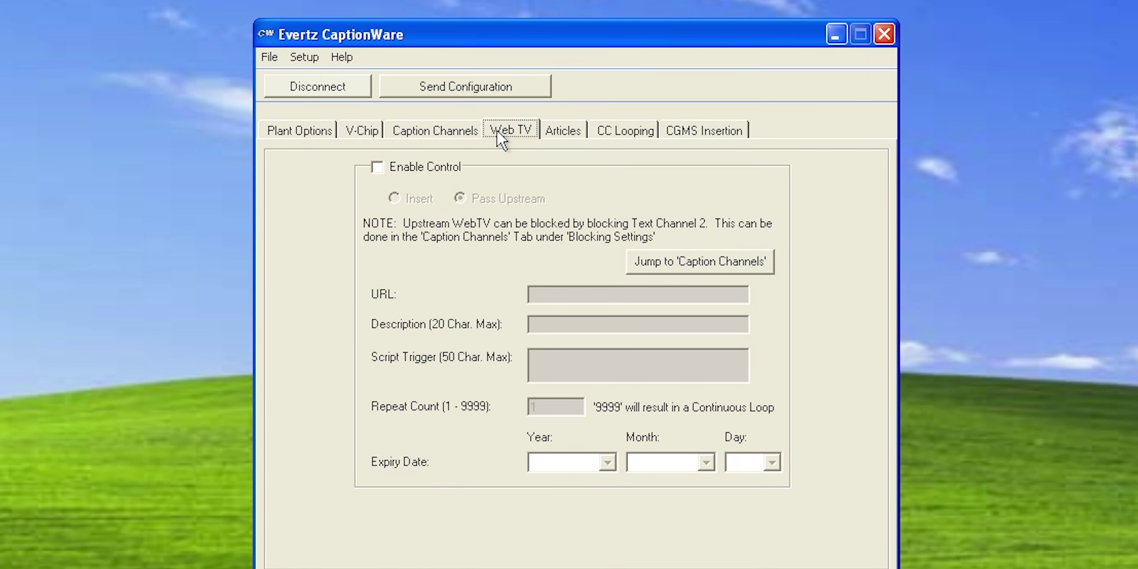
Show the CC Looping page, then create a desktop text file named loop and open it
{"action": "left_click", "coordinate": [567, 133]}
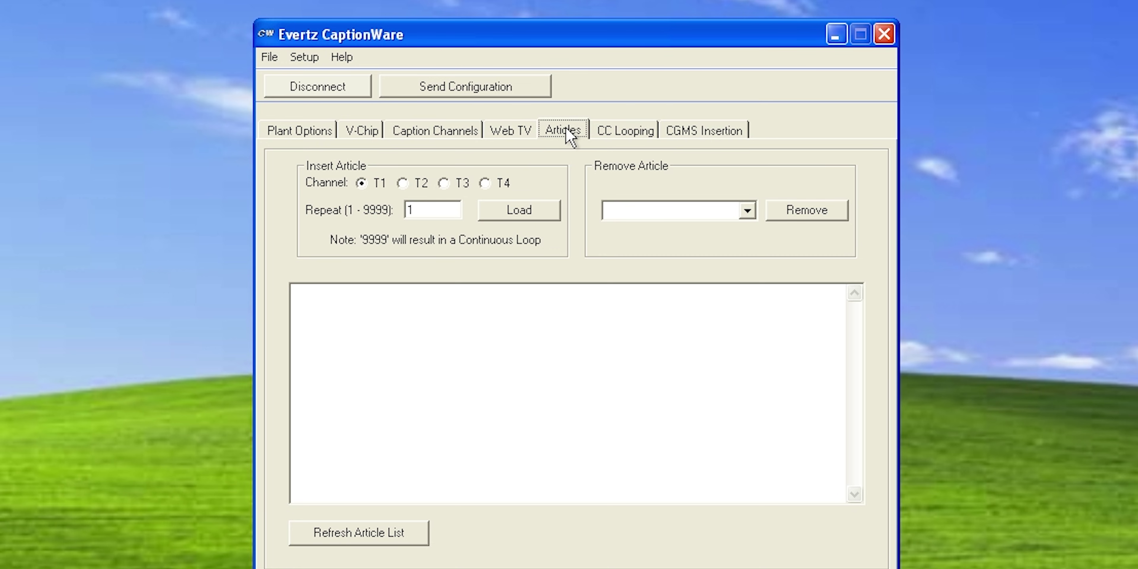
{"action": "left_click", "coordinate": [621, 139]}
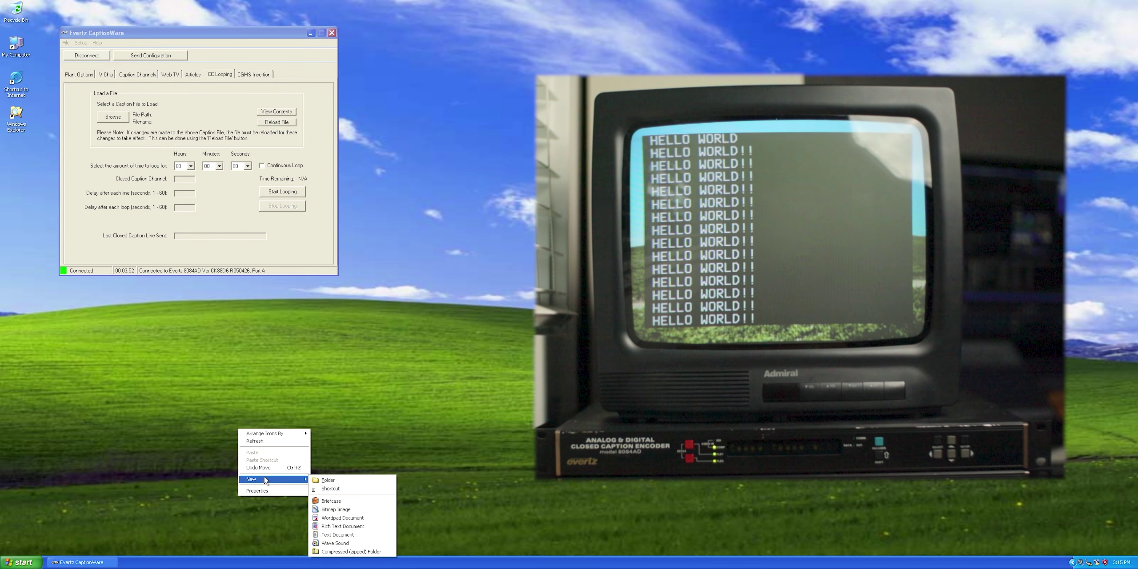
{"action": "left_click", "coordinate": [333, 534]}
{"action": "type", "text": "loop"}
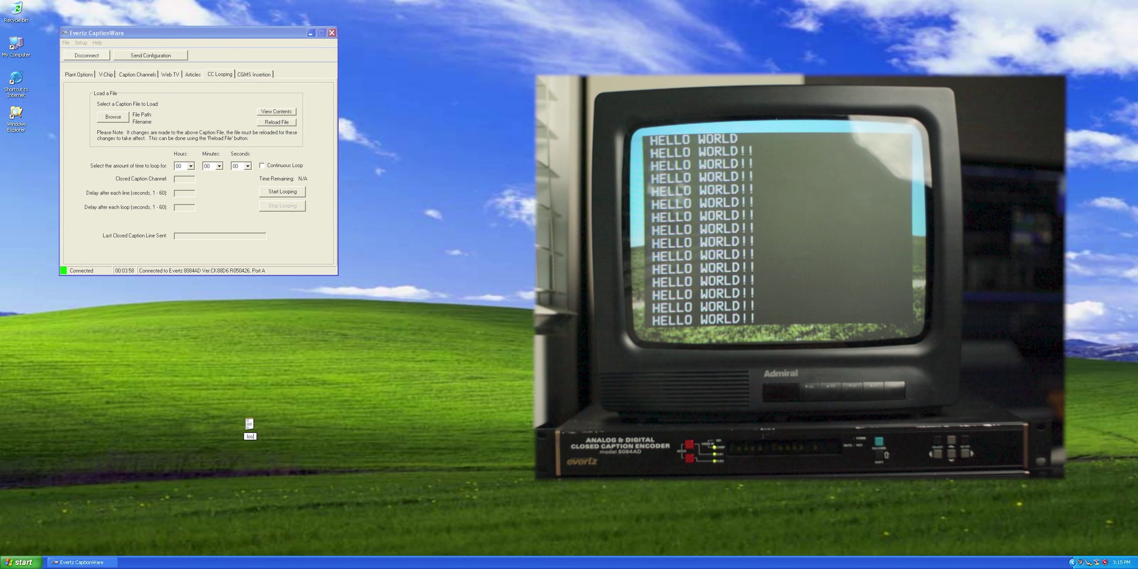
{"action": "key", "text": "Return"}
{"action": "double_click", "coordinate": [249, 425]}
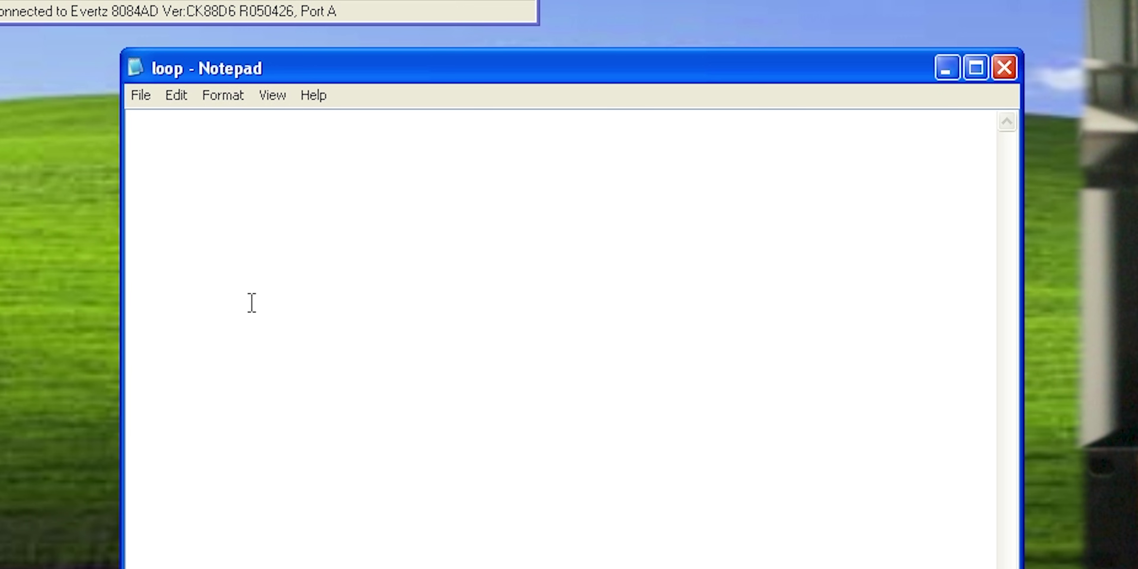
Type //LineDelay=3 and //CCChannel=1 header lines, followed by a blank line
{"action": "type", "text": "//LineDelay="}
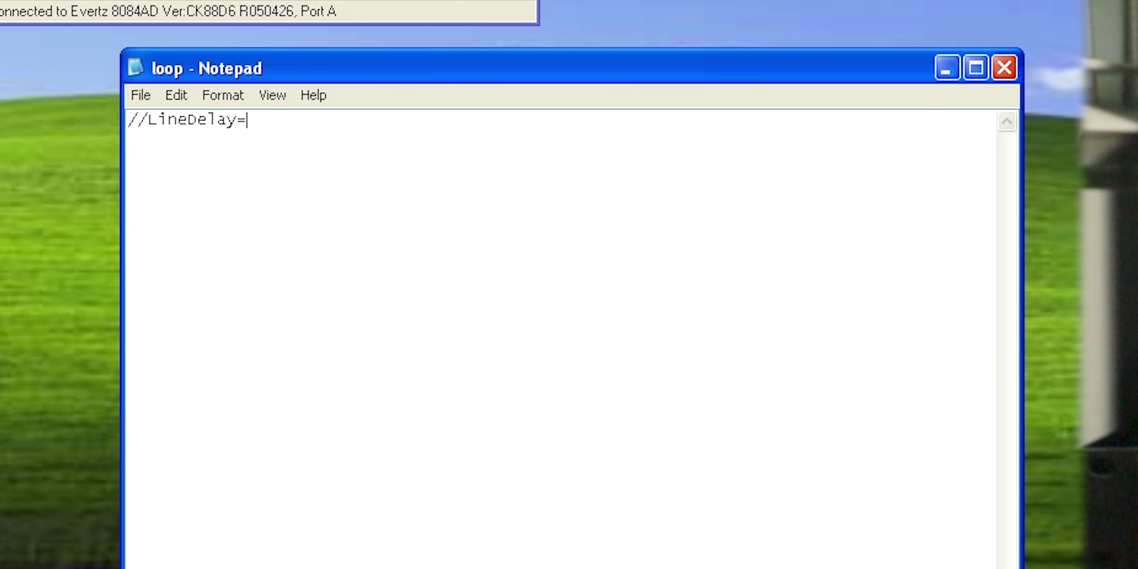
{"action": "type", "text": "3"}
{"action": "key", "text": "Return"}
{"action": "type", "text": "//CCChannel=1"}
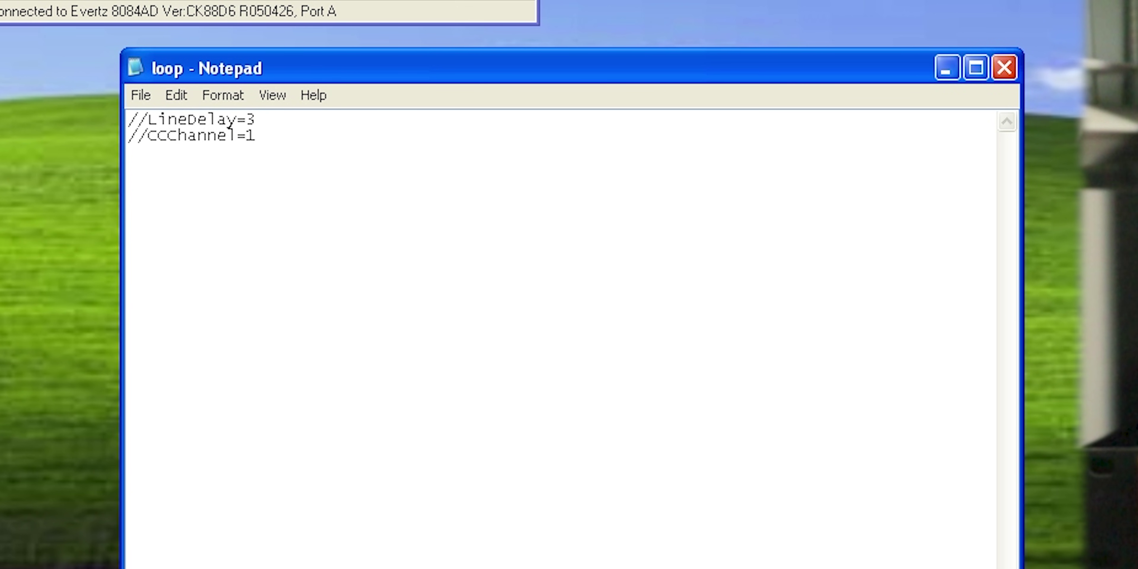
{"action": "key", "text": "Return"}
{"action": "key", "text": "Return"}
Paste the phone-battery caption script and delete its <i> and </i> tags
{"action": "right_click", "coordinate": [162, 171]}
{"action": "left_click", "coordinate": [203, 259]}
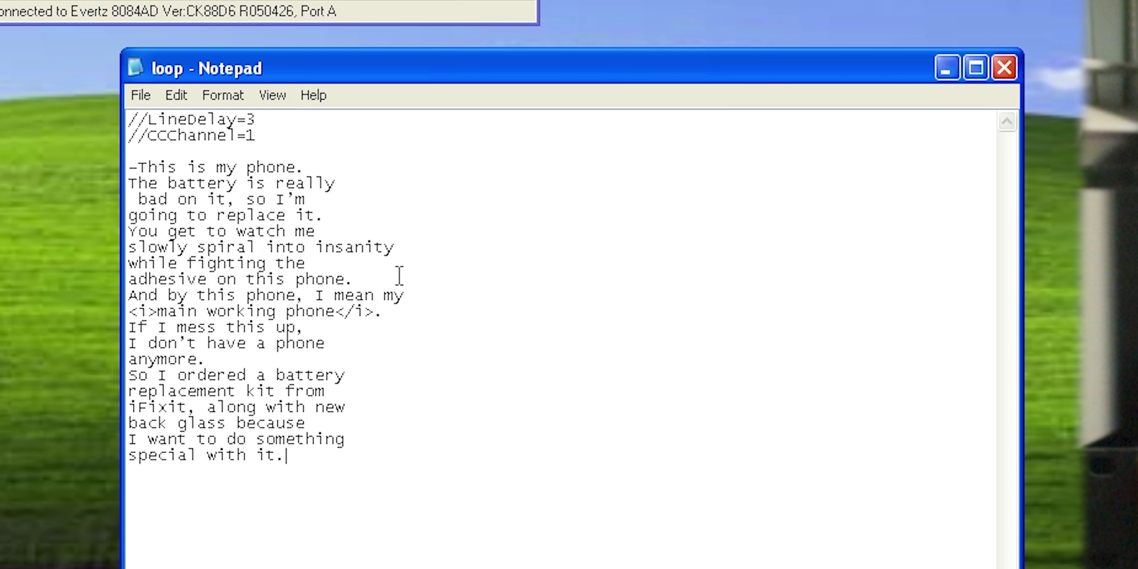
{"action": "left_click_drag", "start_coordinate": [375, 312], "coordinate": [336, 312]}
{"action": "key", "text": "Delete"}
{"action": "left_click_drag", "start_coordinate": [158, 311], "coordinate": [128, 311]}
{"action": "key", "text": "Delete"}
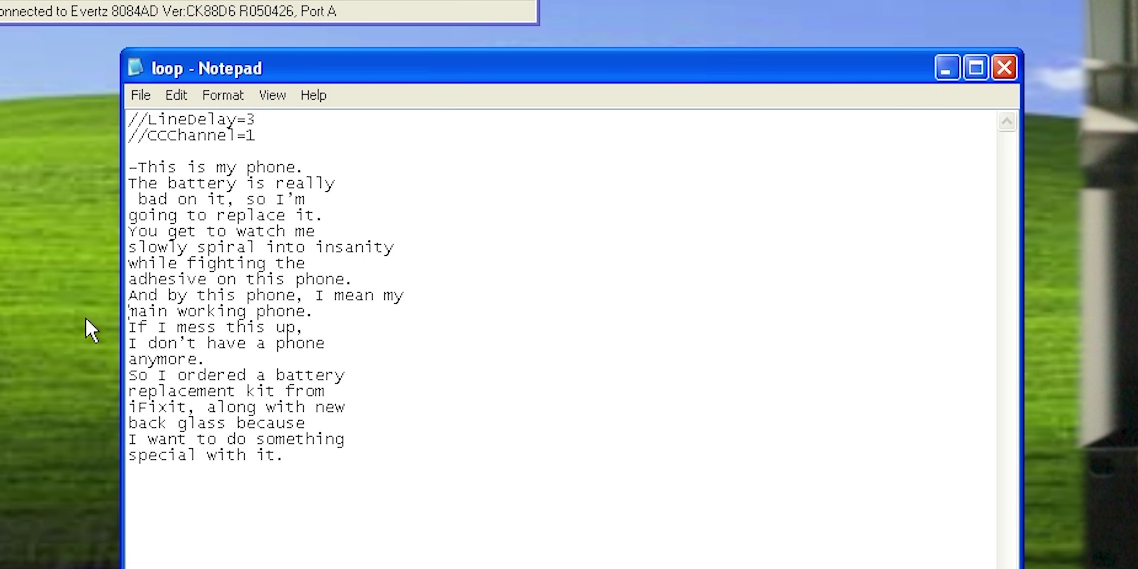
{"action": "left_click", "coordinate": [142, 96]}
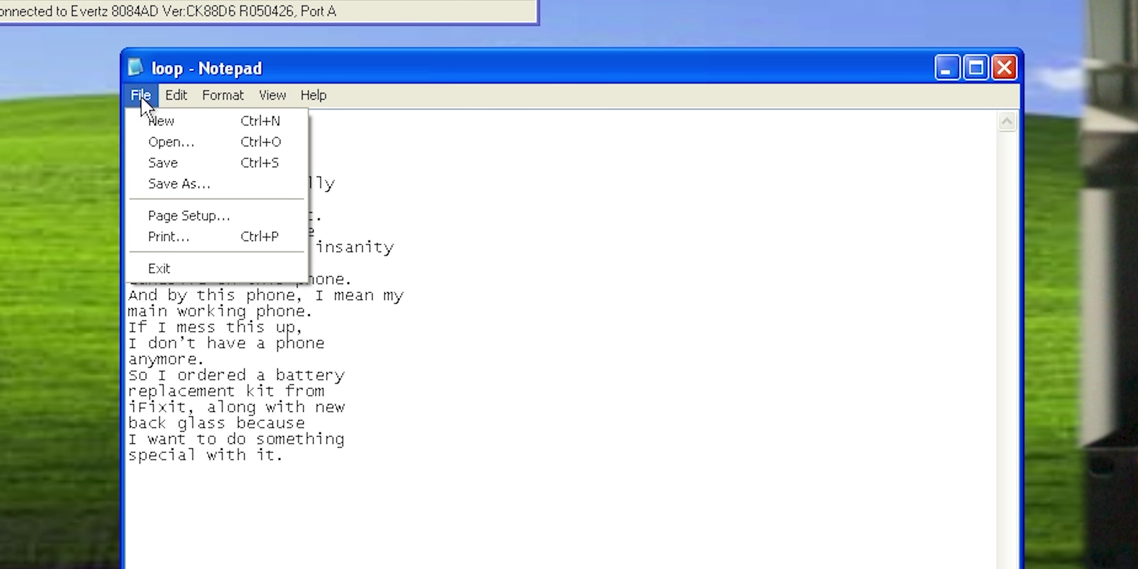
Save the loop file, close Notepad, and load Desktop loop.txt as the caption file
{"action": "left_click", "coordinate": [163, 163]}
{"action": "left_click", "coordinate": [1004, 68]}
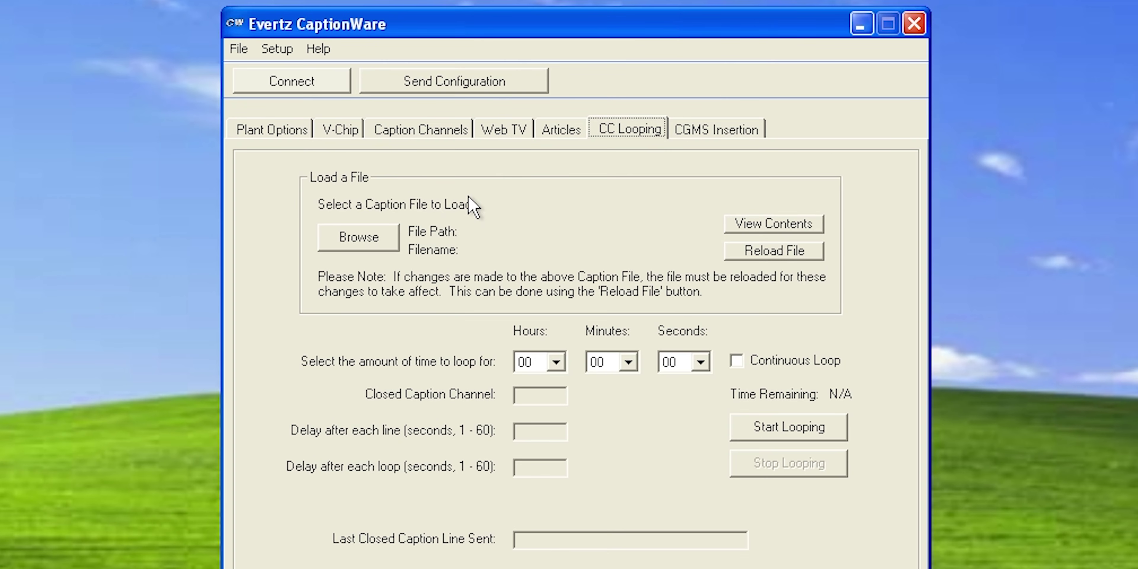
{"action": "left_click", "coordinate": [360, 234]}
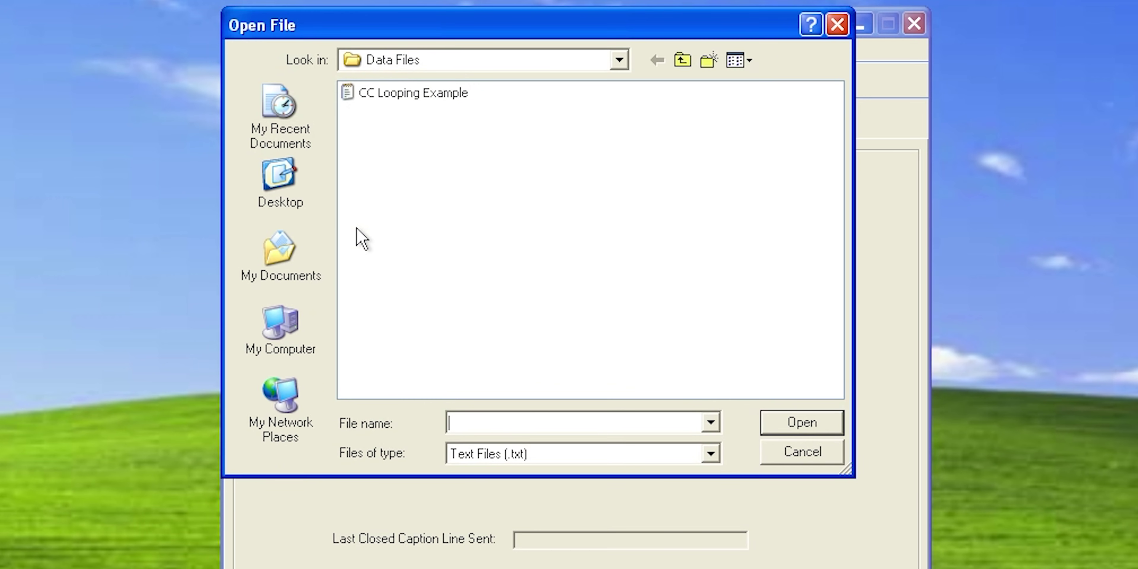
{"action": "left_click", "coordinate": [314, 170]}
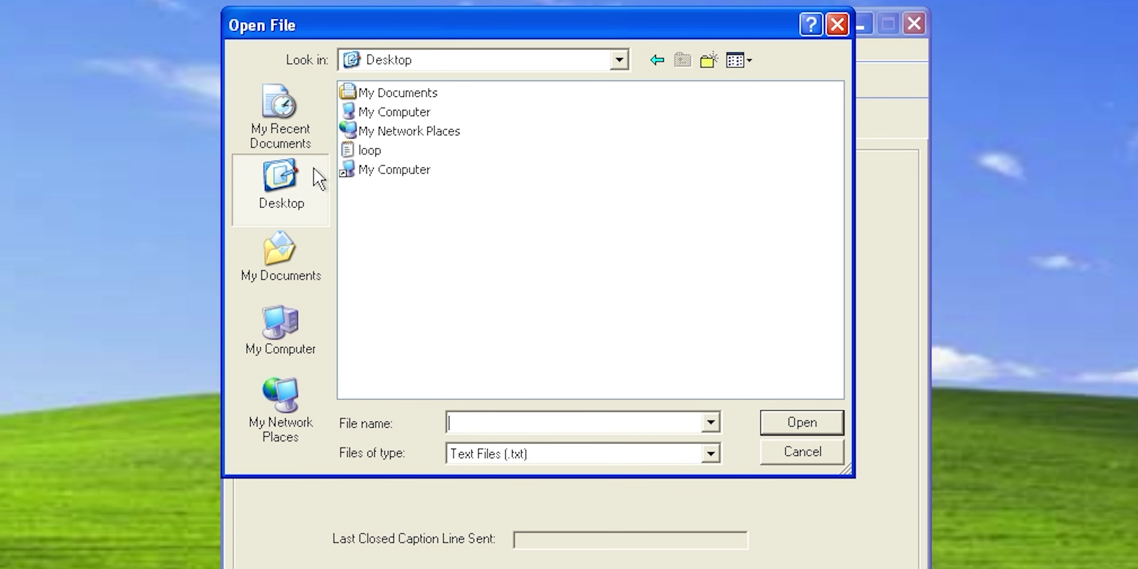
{"action": "double_click", "coordinate": [360, 151]}
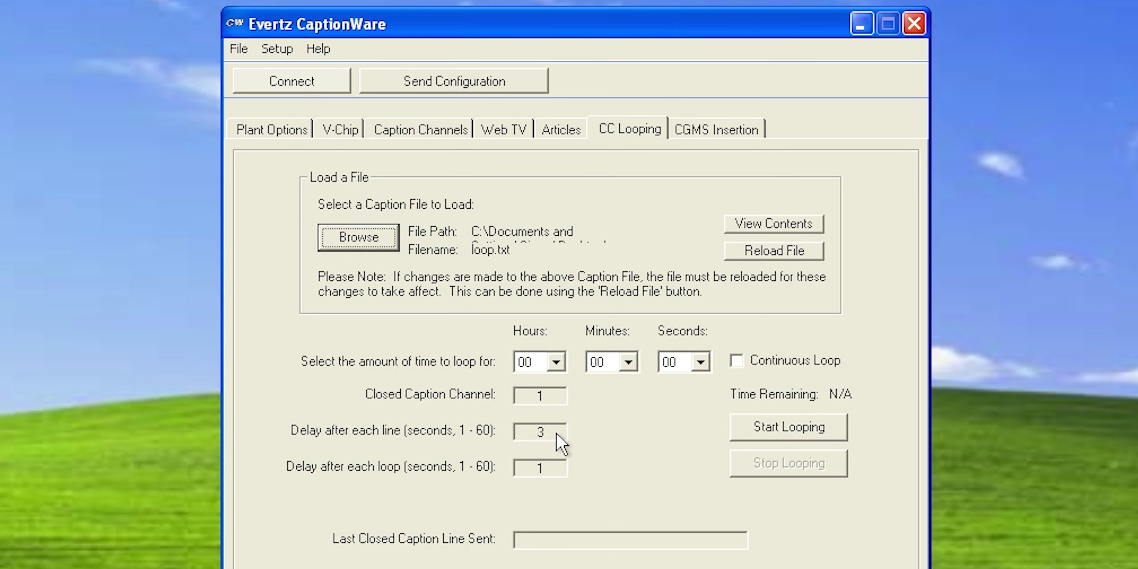
Enable Continuous Loop, start looping the captions, and show the CGMS Insertion page
{"action": "left_click", "coordinate": [736, 360]}
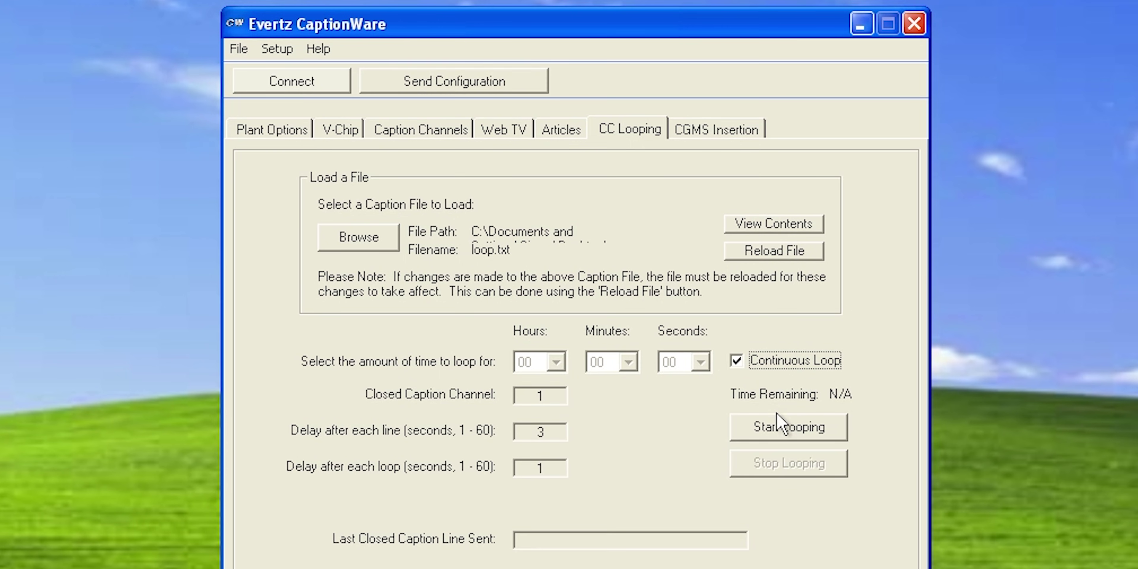
{"action": "left_click", "coordinate": [753, 430]}
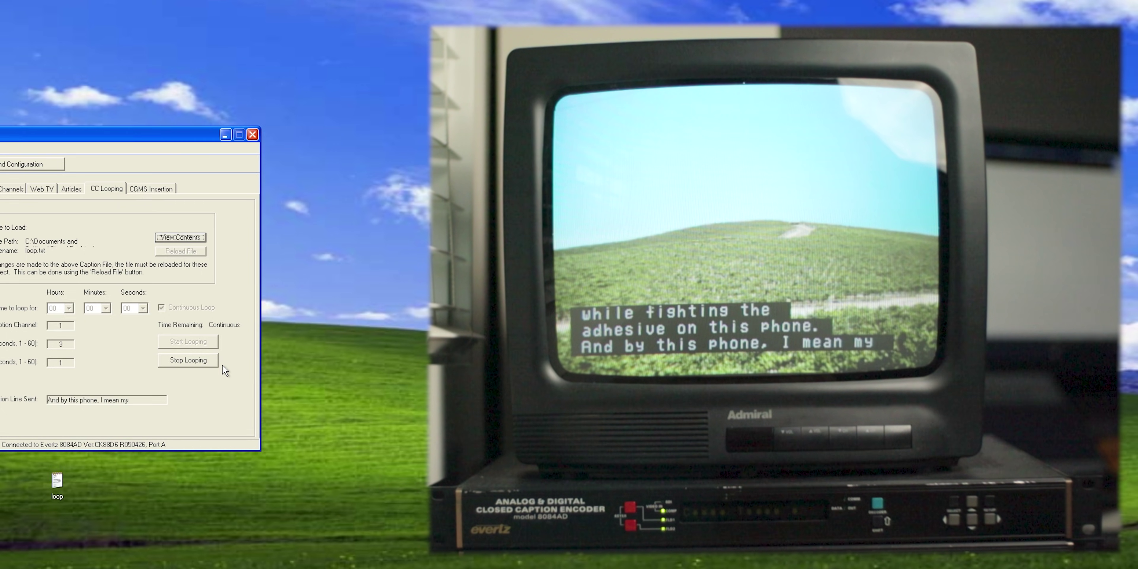
{"action": "left_click", "coordinate": [150, 189]}
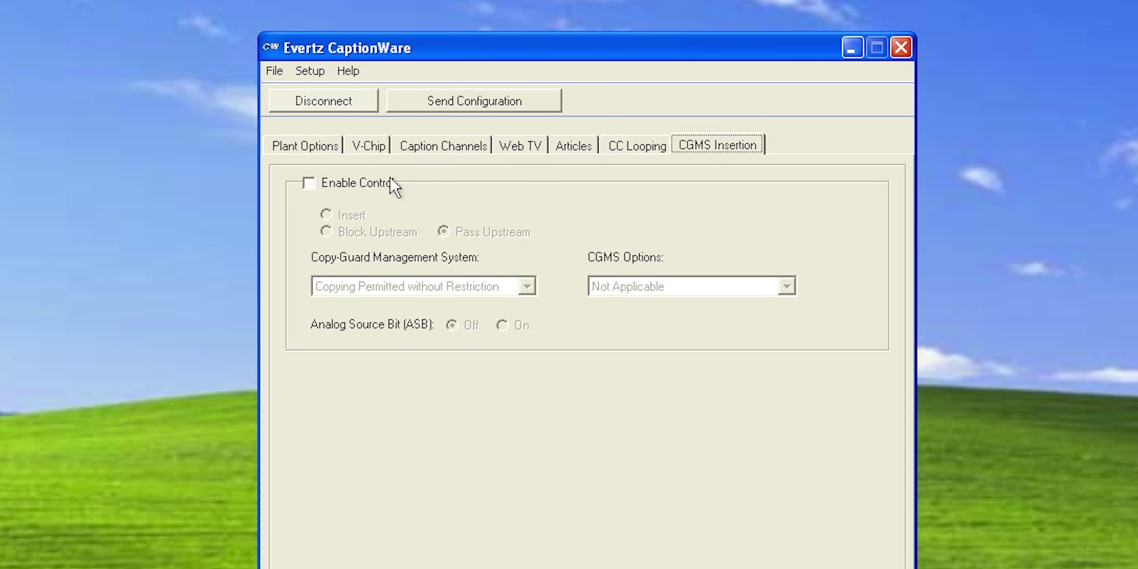
Enable CGMS control, choose Insert mode, and list the Copy-Guard Management options
{"action": "left_click", "coordinate": [325, 182]}
{"action": "left_click", "coordinate": [326, 215]}
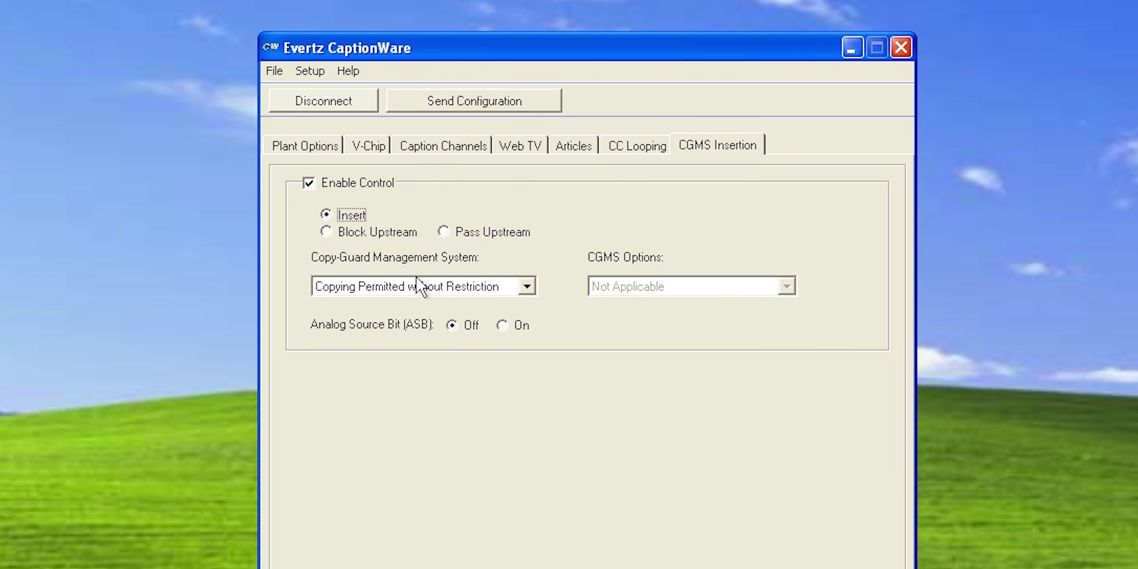
{"action": "left_click", "coordinate": [418, 287]}
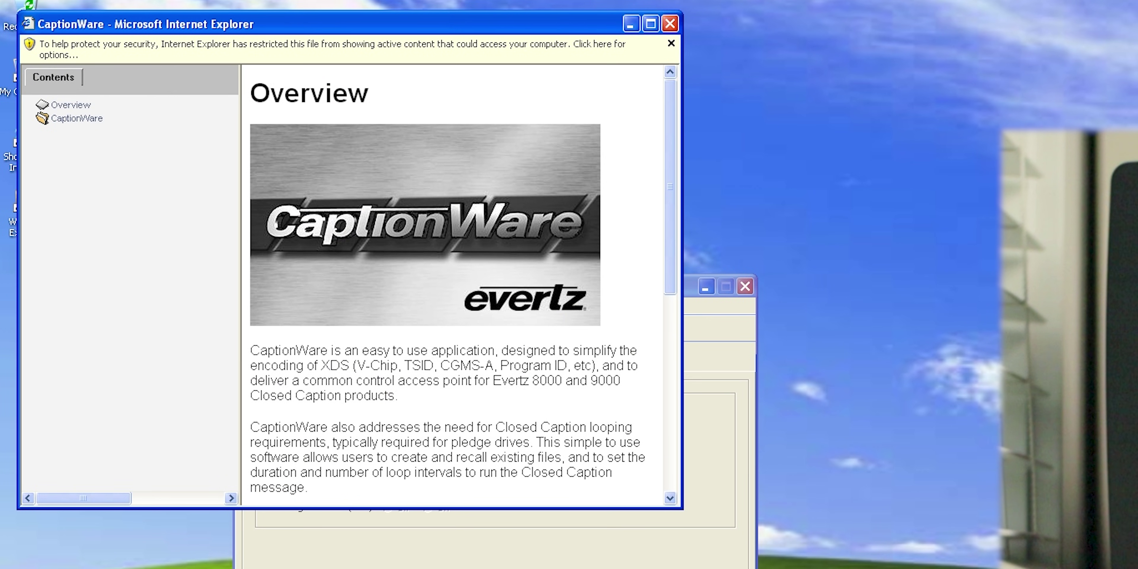
Open the CaptionWare > Getting Started > Starting help page and close the security warning bar
{"action": "left_click", "coordinate": [77, 119]}
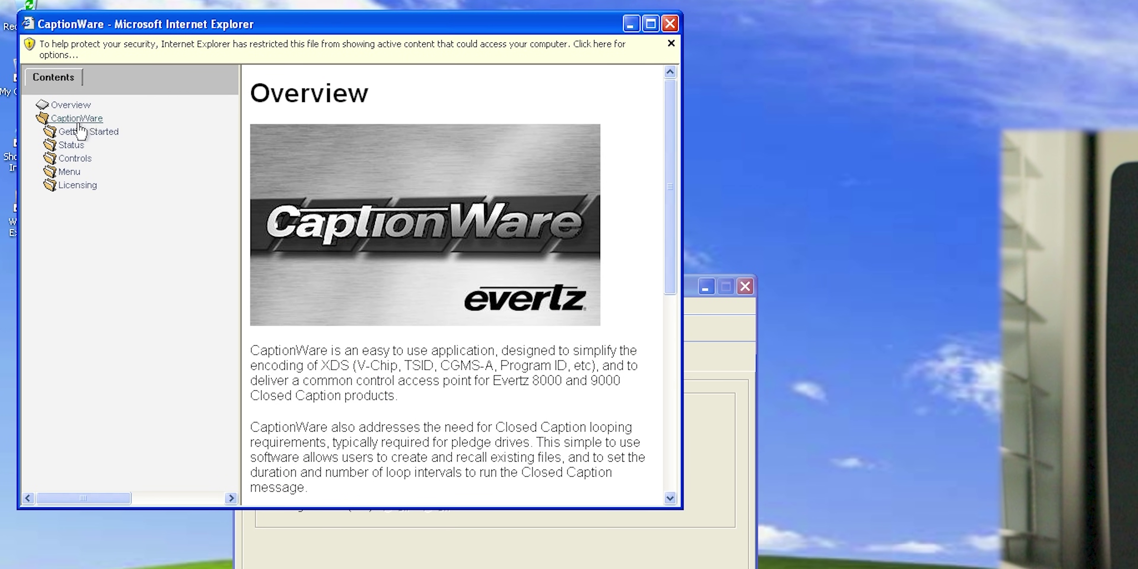
{"action": "left_click", "coordinate": [79, 131]}
{"action": "left_click", "coordinate": [83, 146]}
{"action": "scroll", "coordinate": [512, 300], "scroll_direction": "down", "scroll_amount": 5}
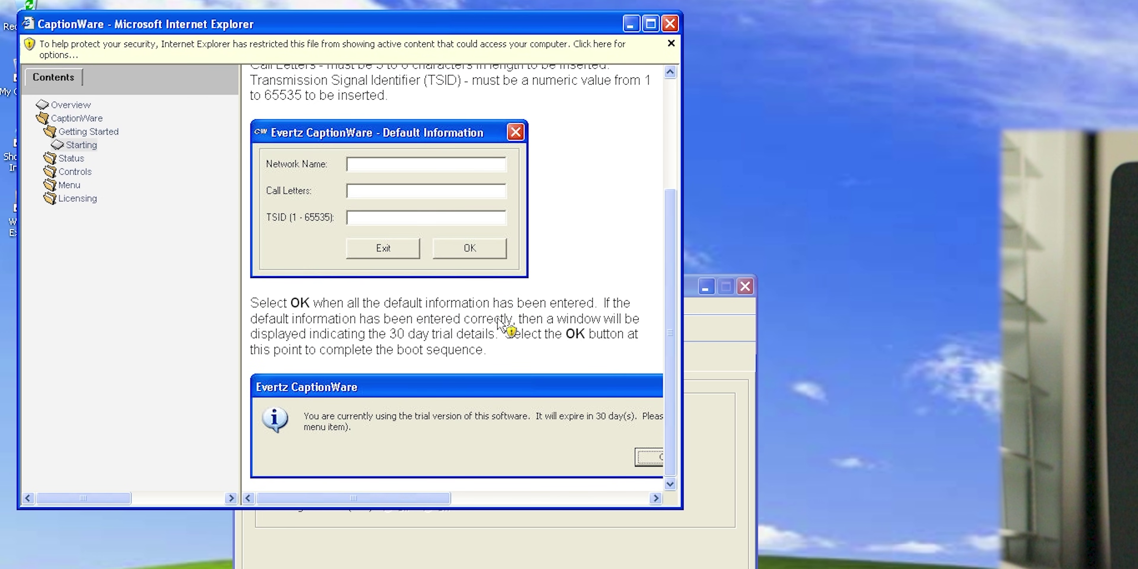
{"action": "scroll", "coordinate": [498, 325], "scroll_direction": "up", "scroll_amount": 4}
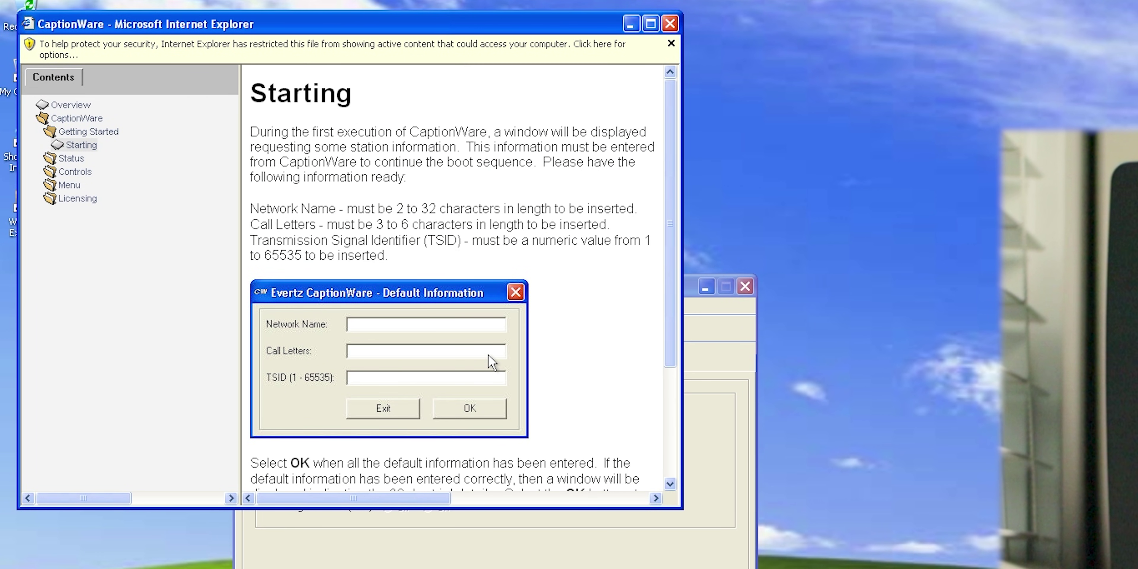
{"action": "left_click", "coordinate": [672, 44]}
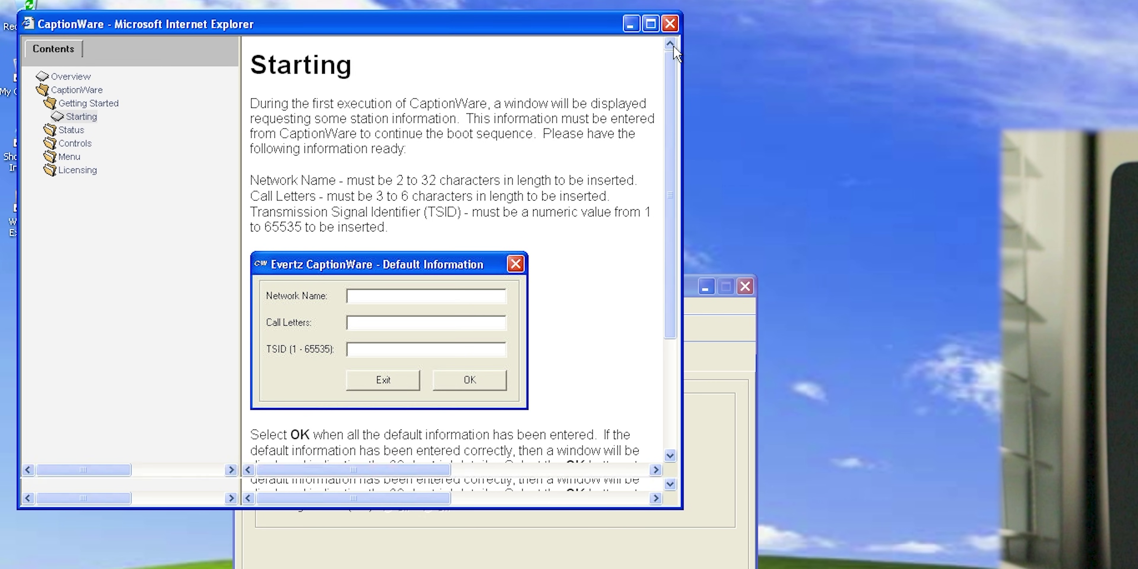